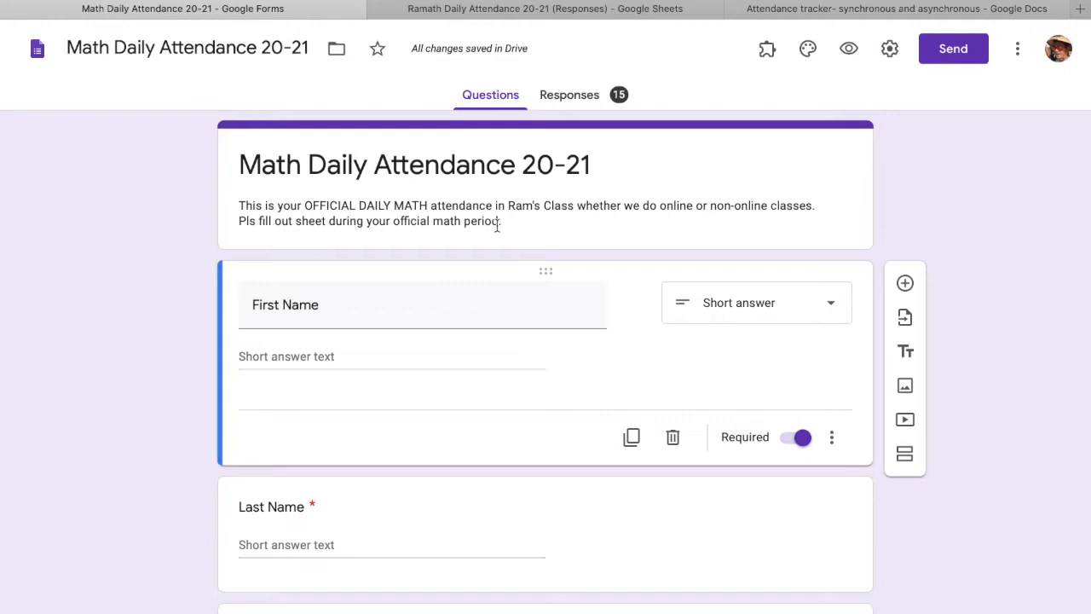
- Review the form's questions, toggling First Name's Required switch off and back on
scroll(498, 226, down, 2)
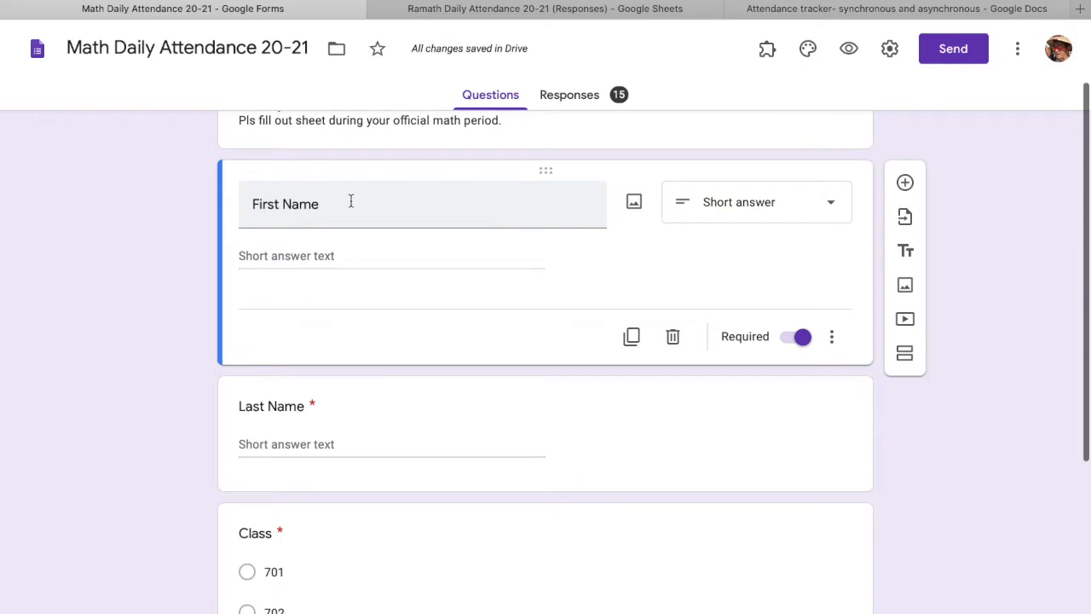
scroll(351, 202, down, 2)
scroll(350, 275, up, 2)
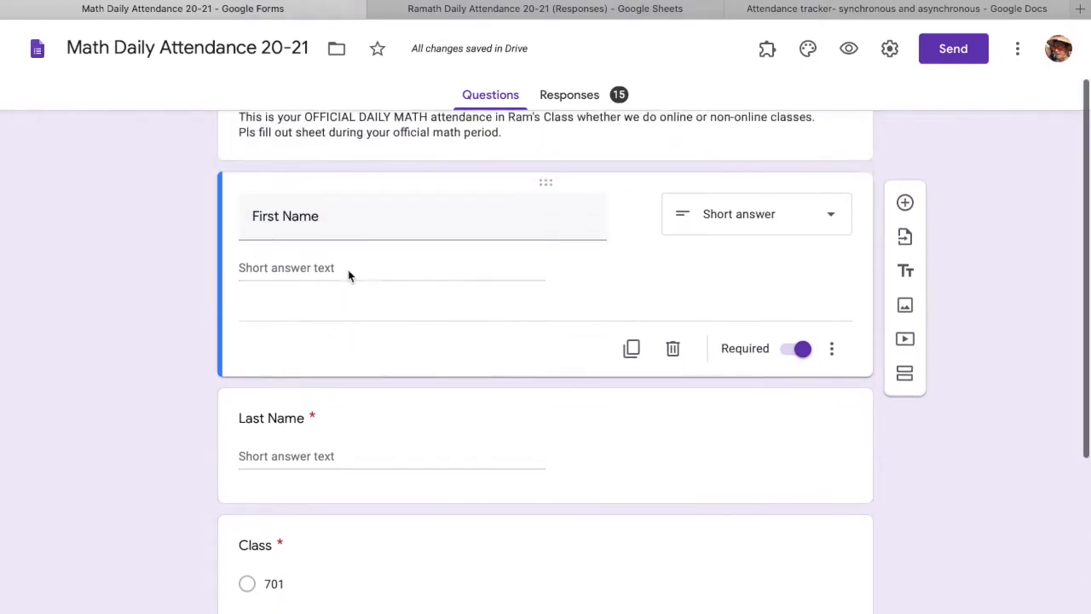
click(793, 356)
click(792, 352)
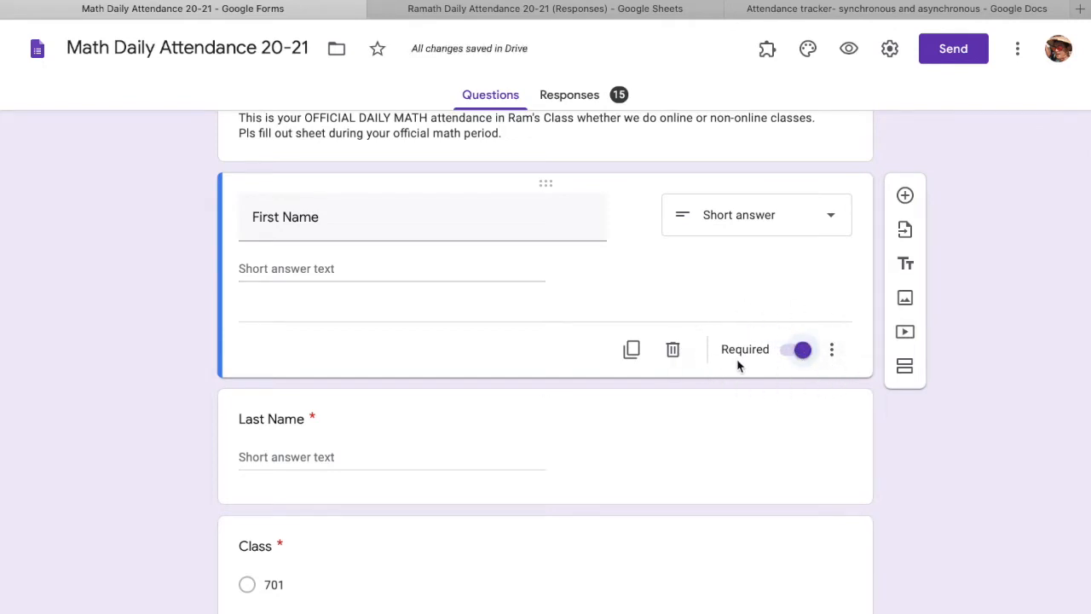
scroll(683, 422, down, 2)
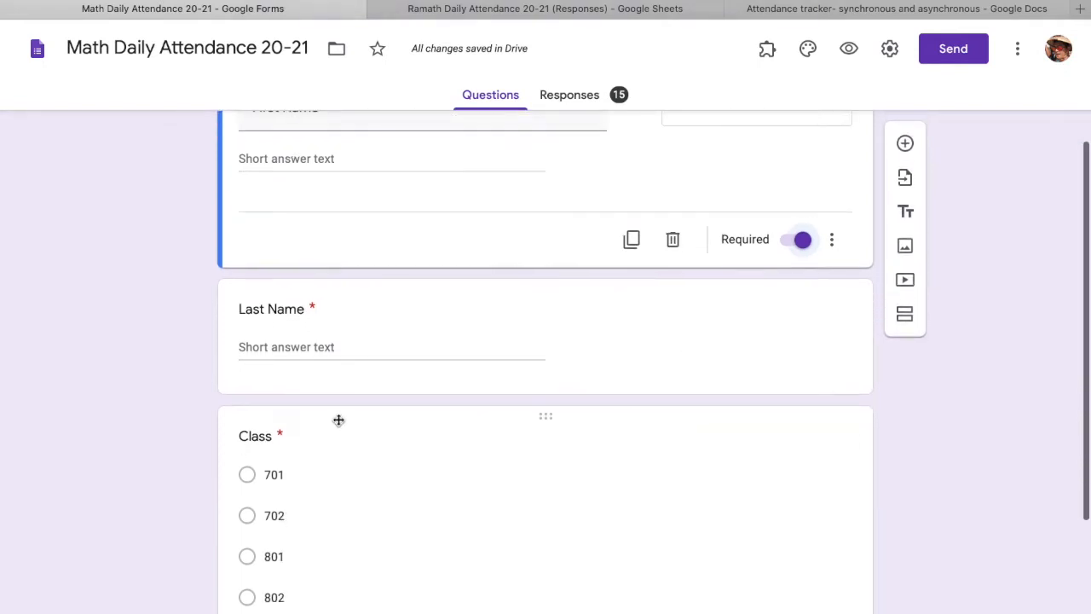
scroll(341, 419, down, 2)
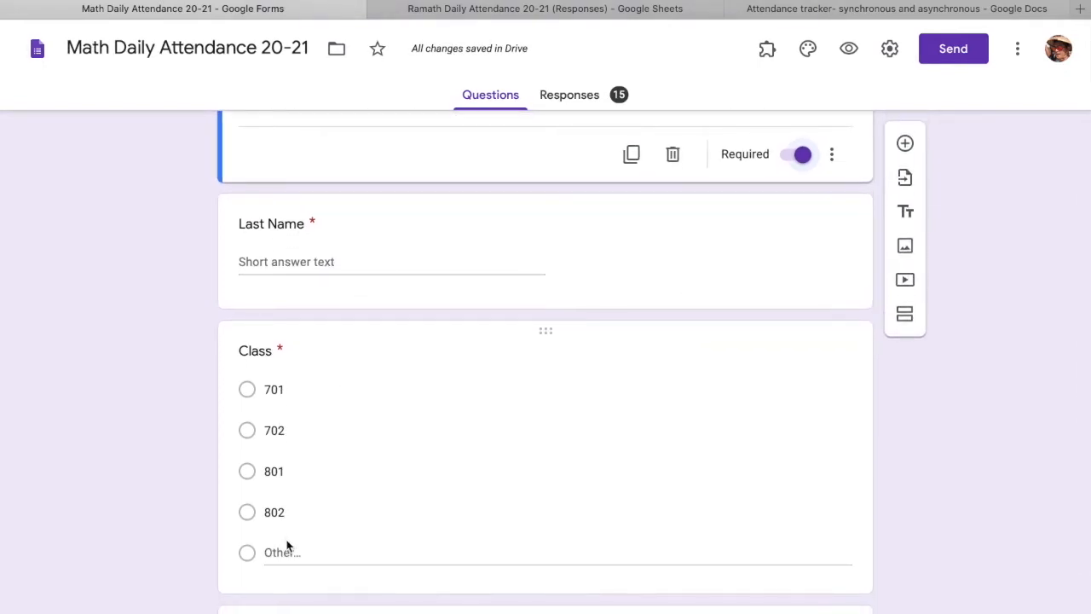
scroll(287, 560, down, 2)
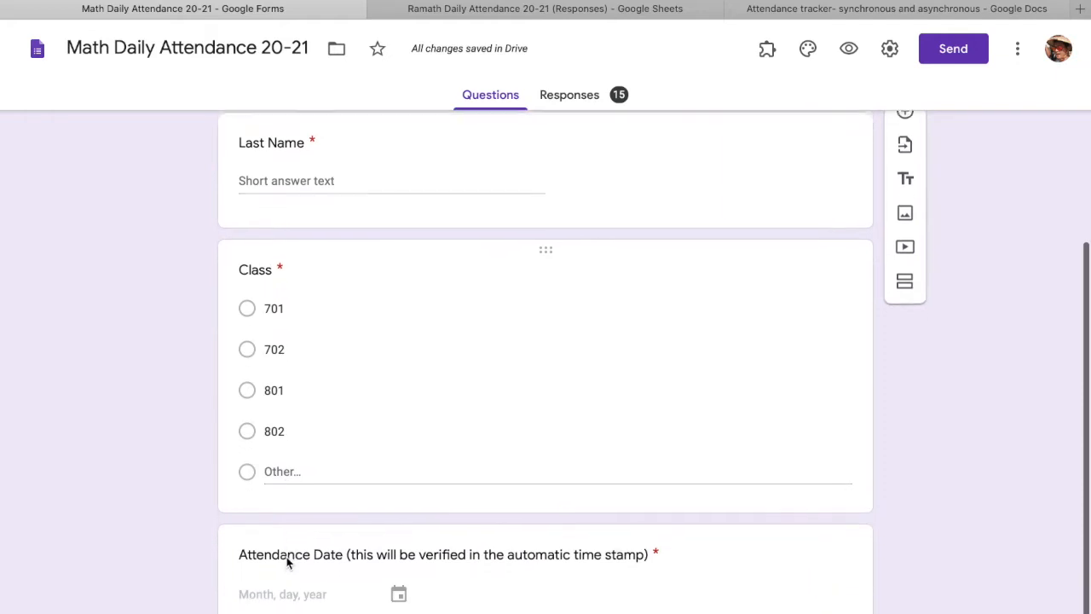
scroll(285, 554, up, 1)
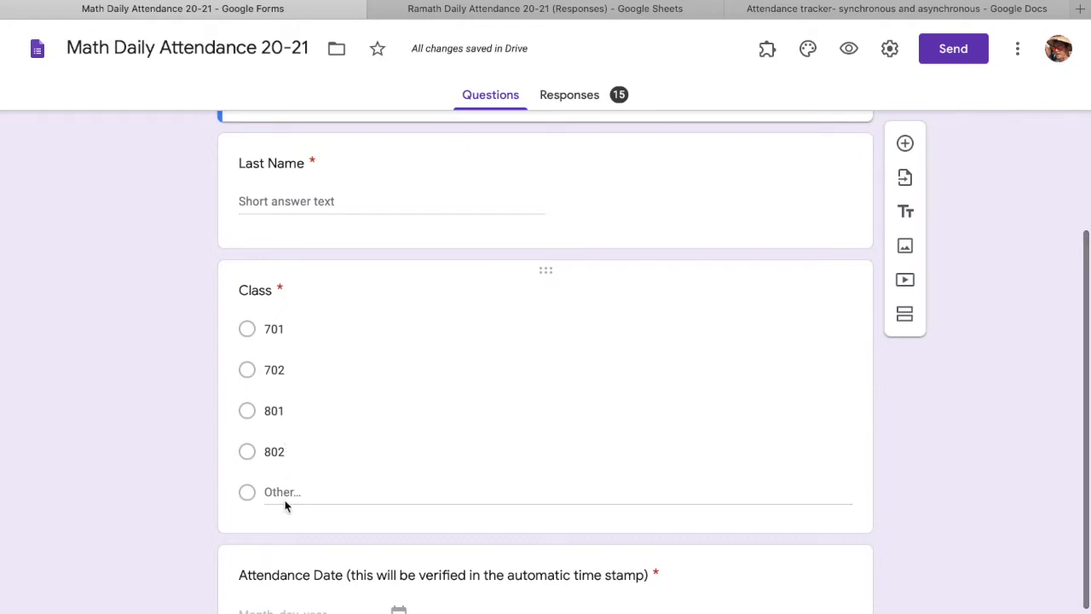
scroll(286, 507, down, 2)
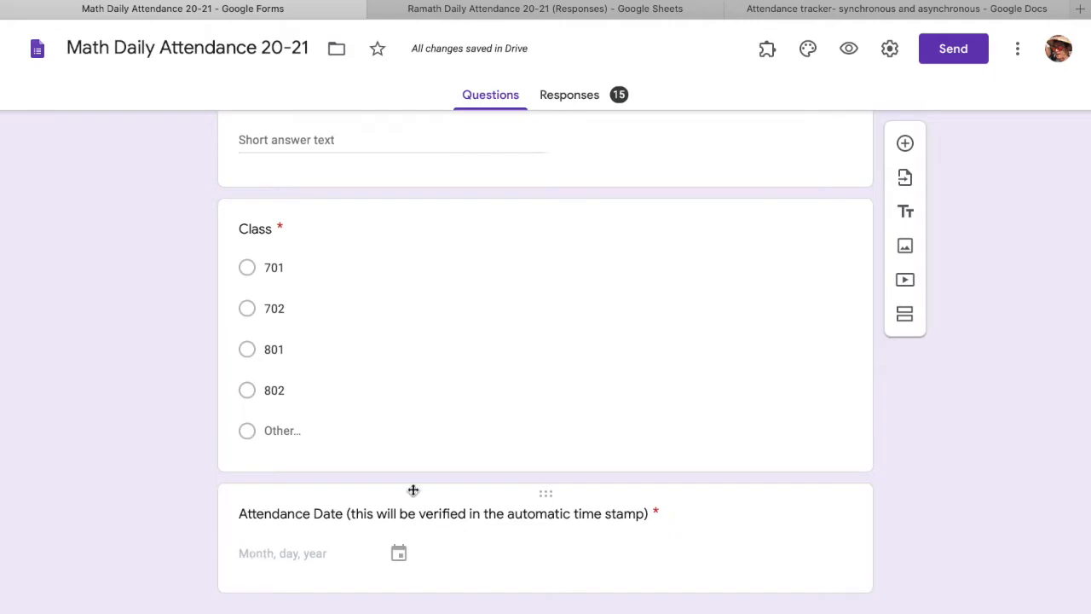
scroll(461, 483, up, 5)
scroll(460, 483, down, 5)
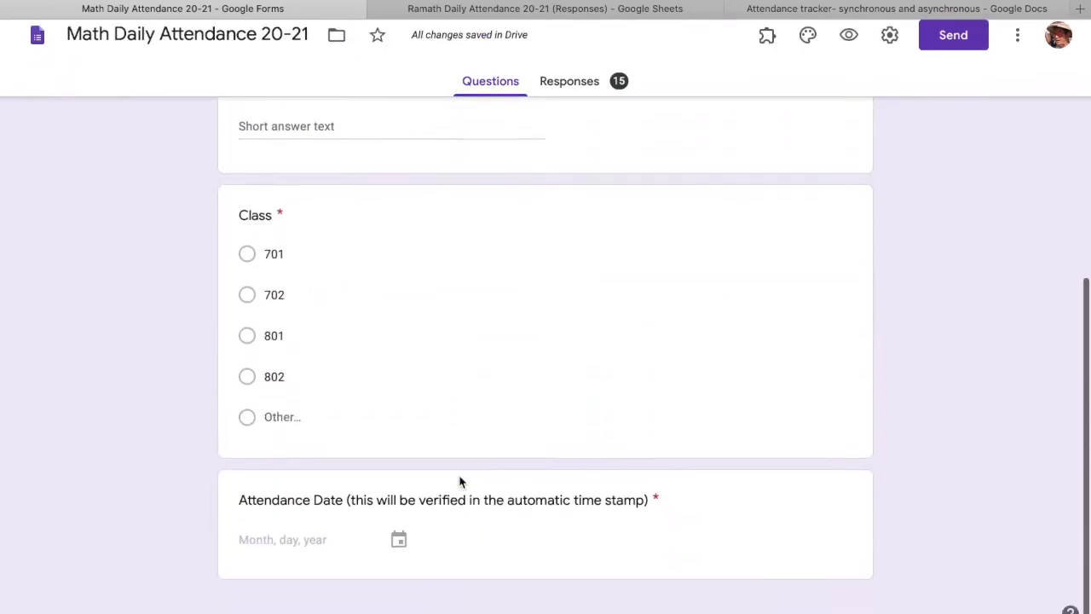
scroll(458, 480, up, 5)
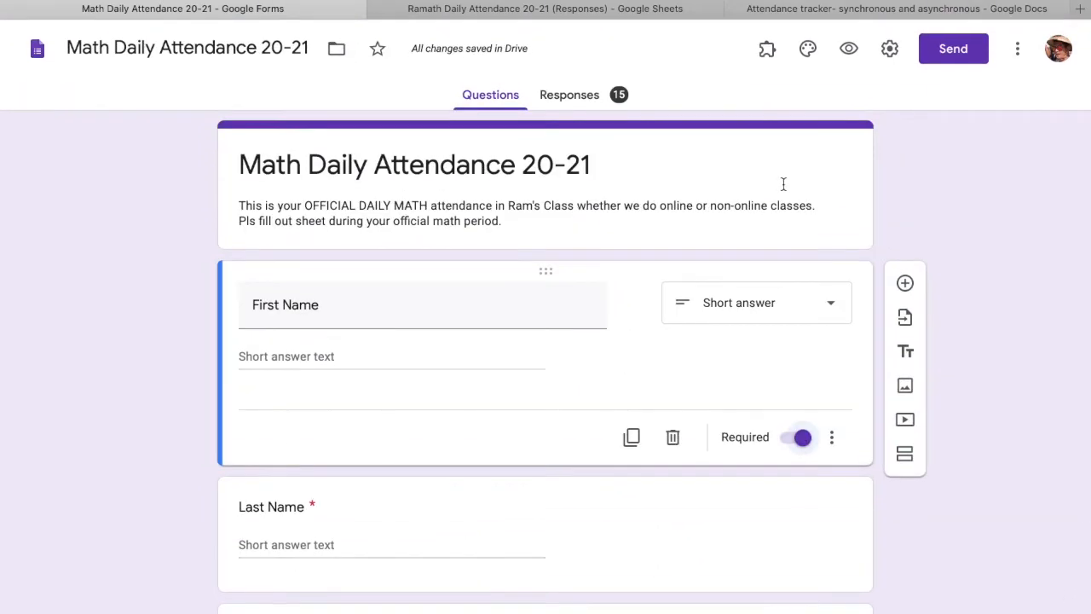
- Preview the attendance form and scroll through the respondent view
click(849, 48)
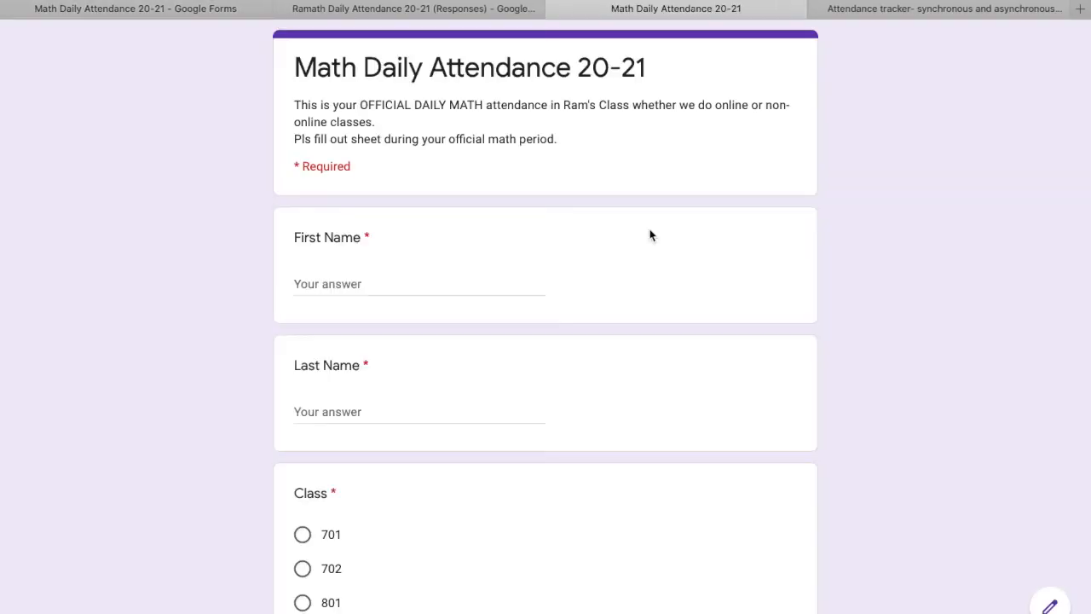
scroll(649, 236, down, 4)
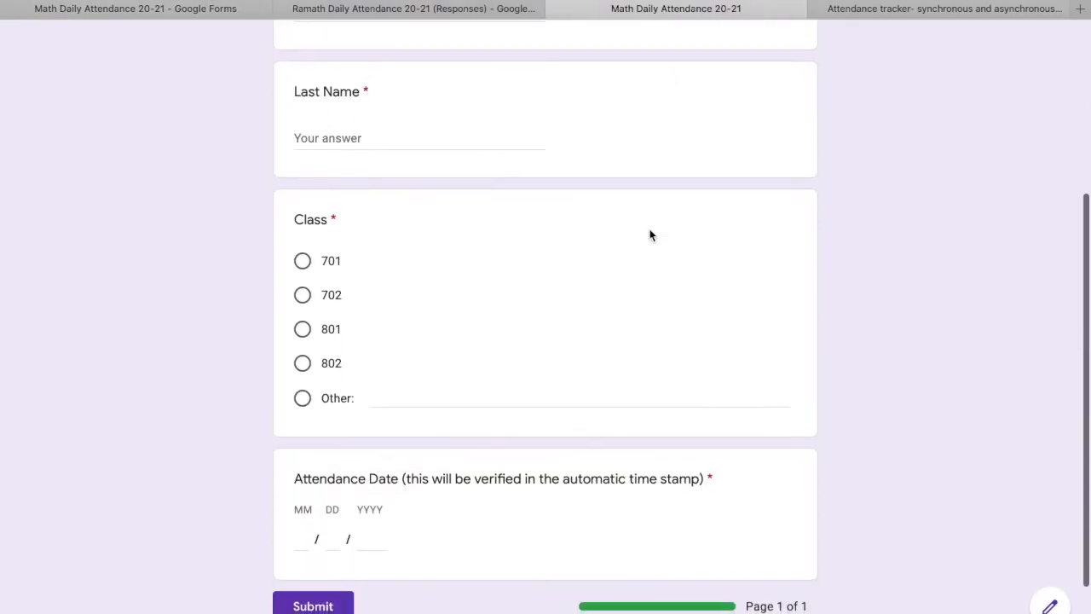
scroll(650, 236, up, 4)
scroll(649, 236, down, 1)
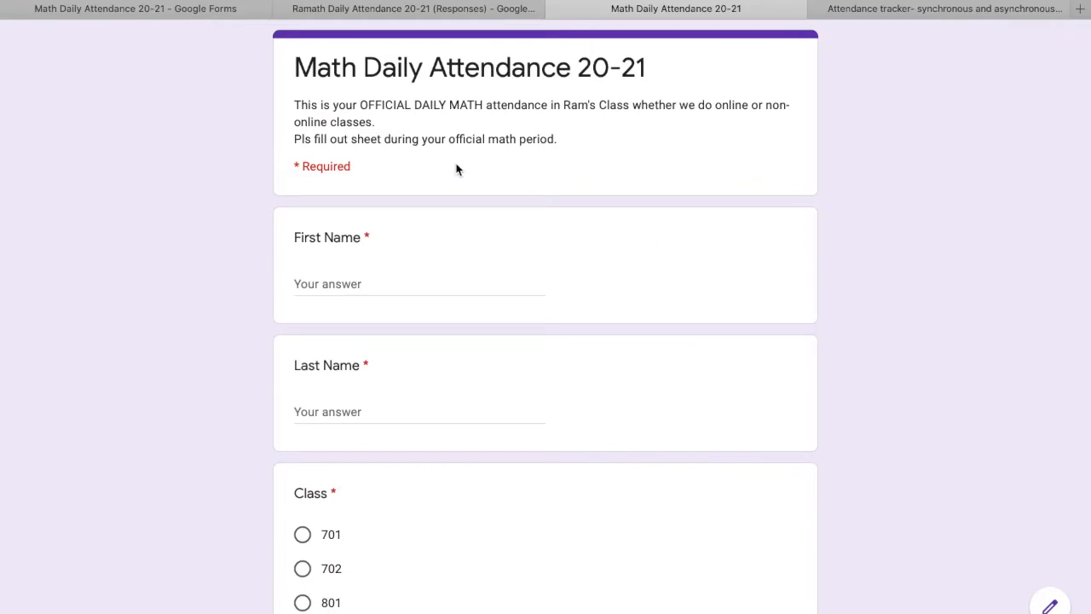
scroll(288, 339, down, 1)
scroll(290, 338, down, 3)
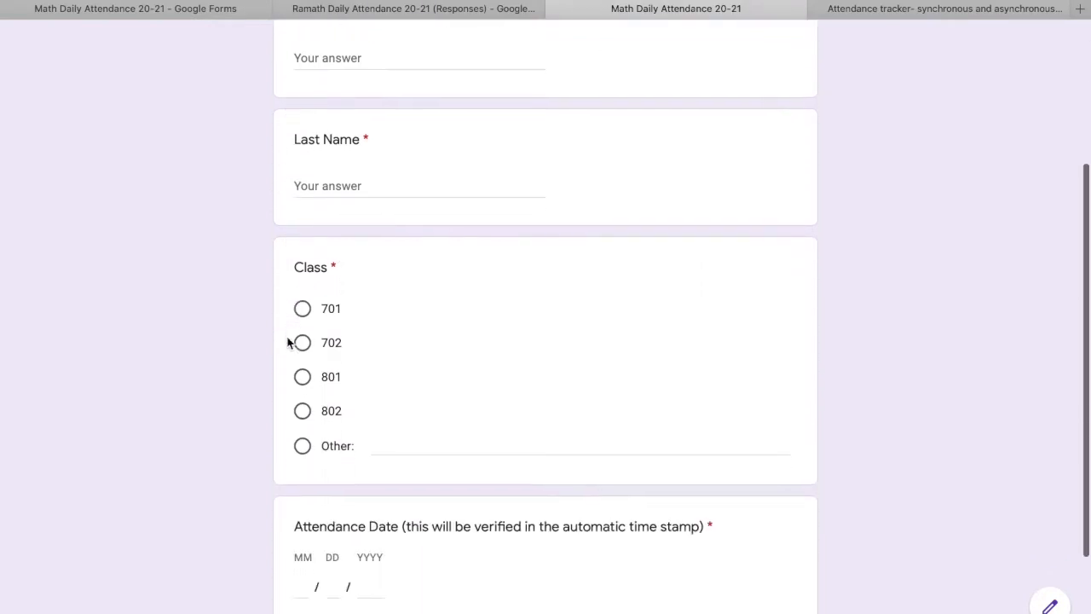
scroll(297, 482, down, 2)
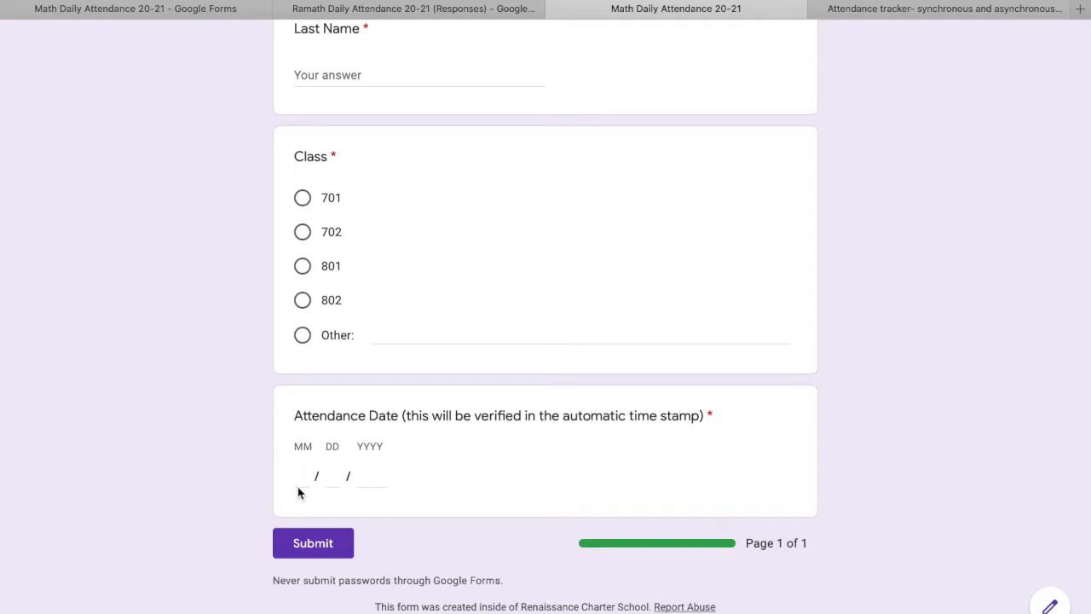
scroll(318, 476, up, 4)
scroll(318, 477, down, 2)
scroll(346, 485, down, 1)
scroll(346, 489, down, 2)
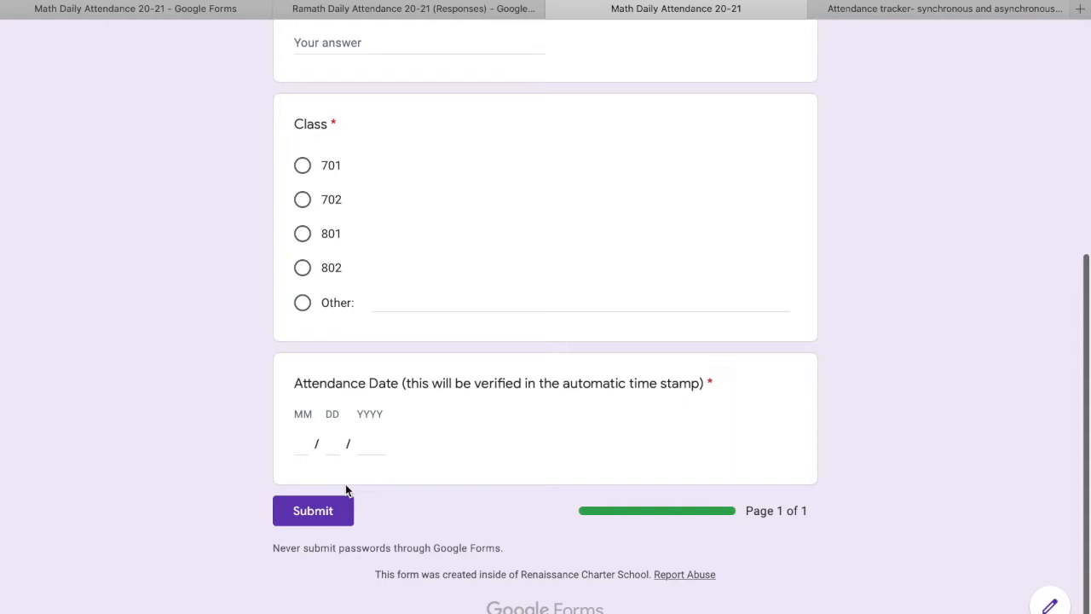
scroll(346, 491, up, 5)
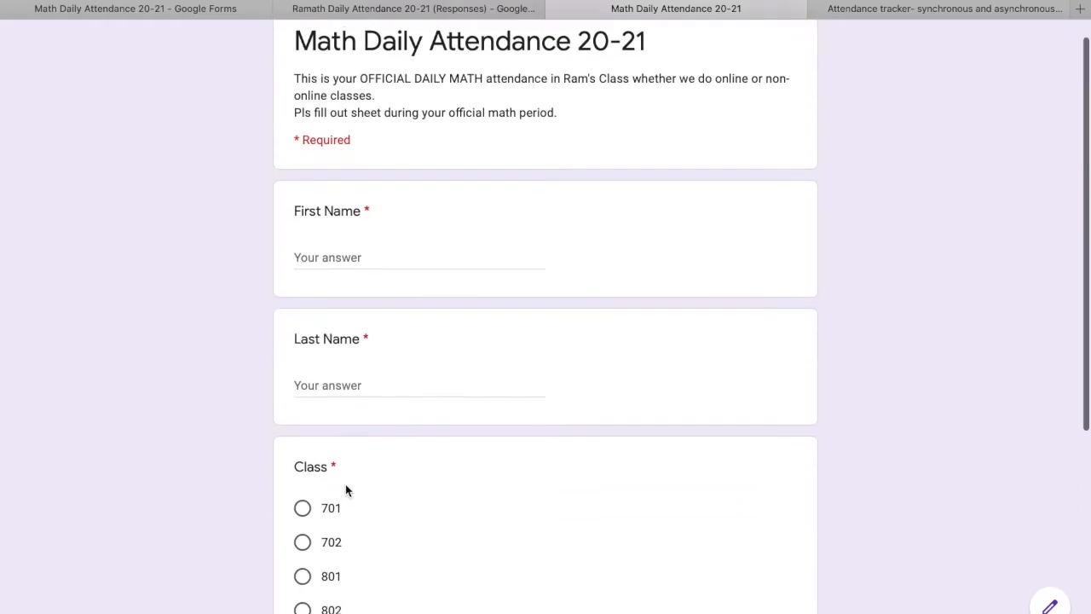
scroll(345, 490, down, 5)
scroll(345, 487, up, 5)
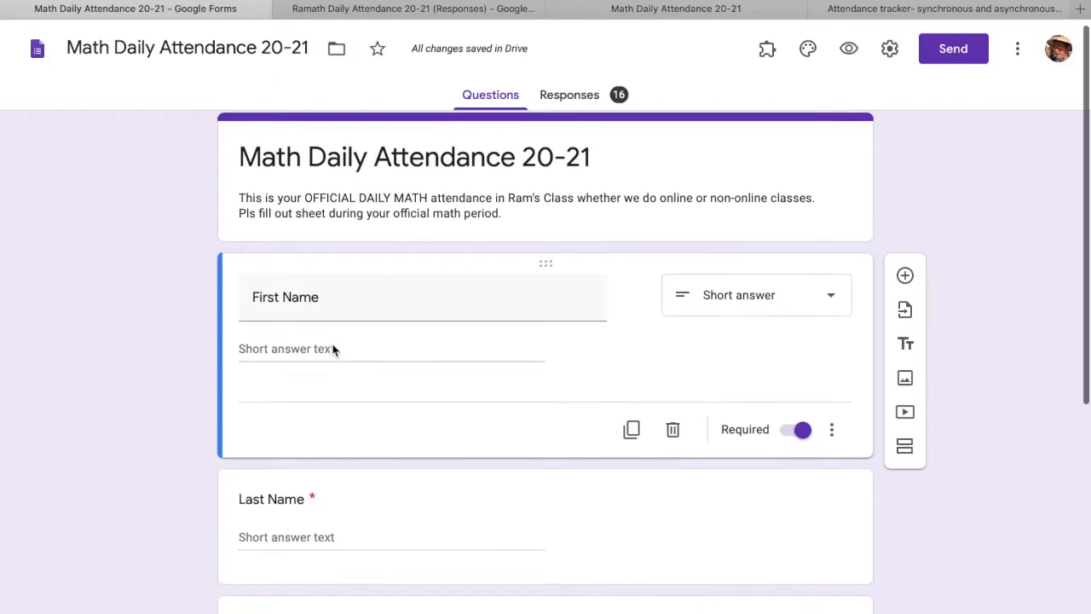
scroll(334, 349, down, 5)
scroll(333, 350, up, 5)
scroll(334, 350, up, 1)
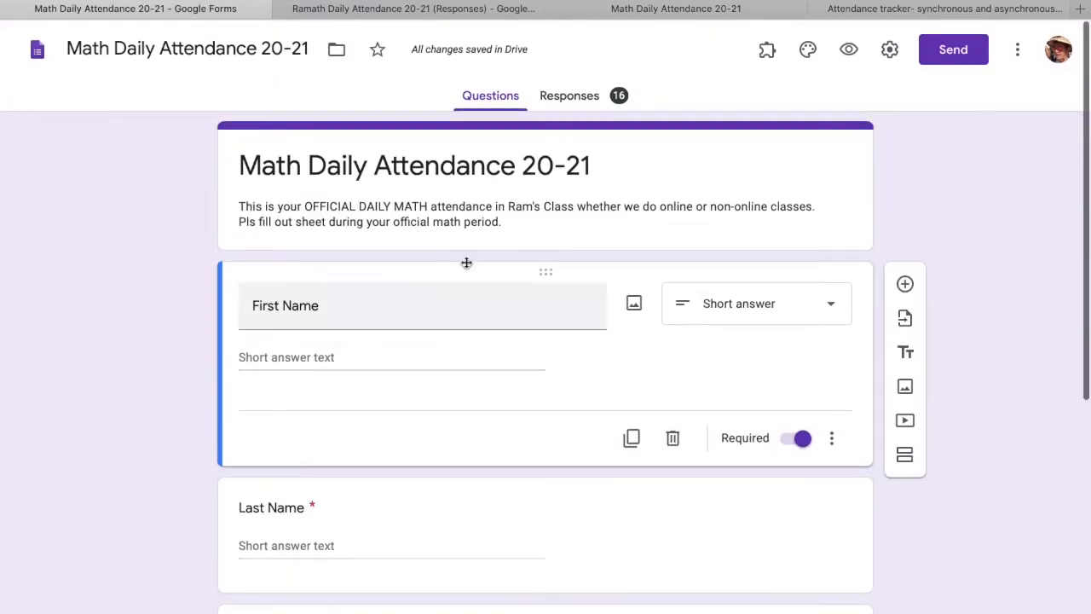
- Uncheck 'Limit to 1 response' in the form's General settings and save
click(887, 51)
click(885, 53)
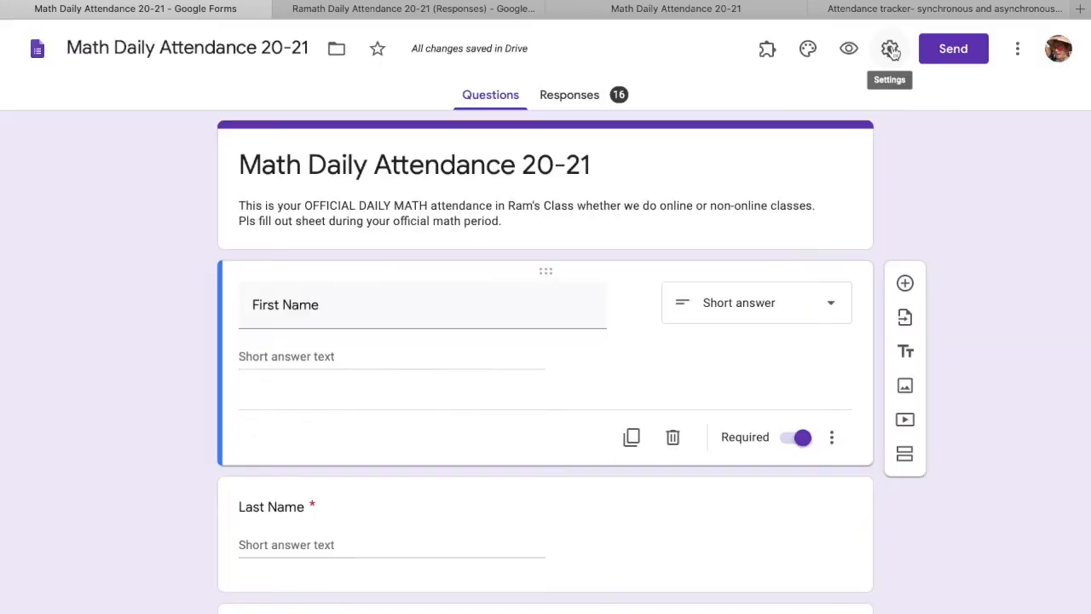
click(890, 51)
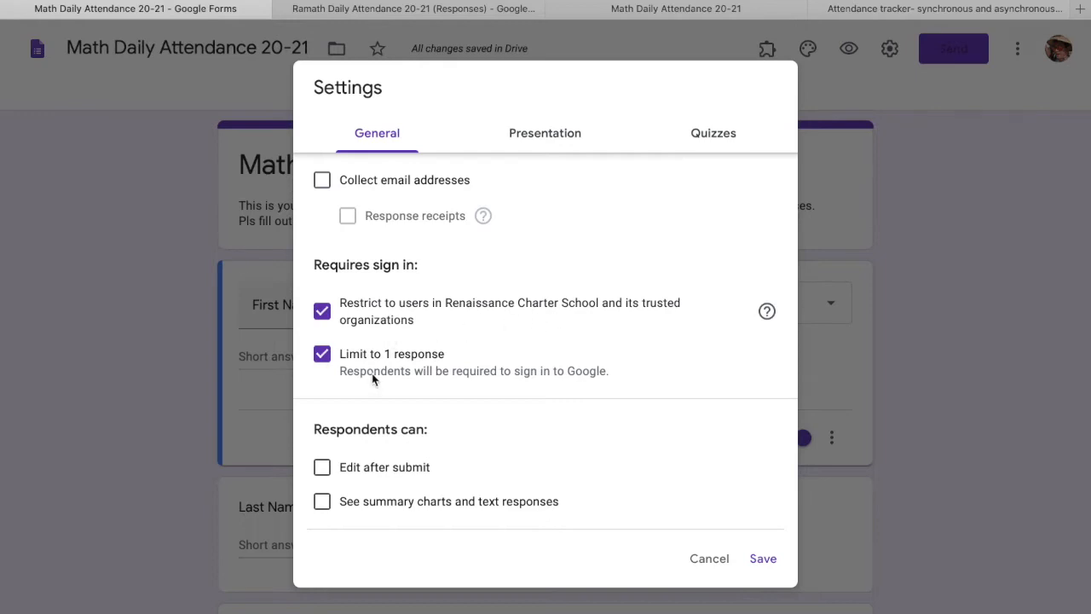
click(321, 354)
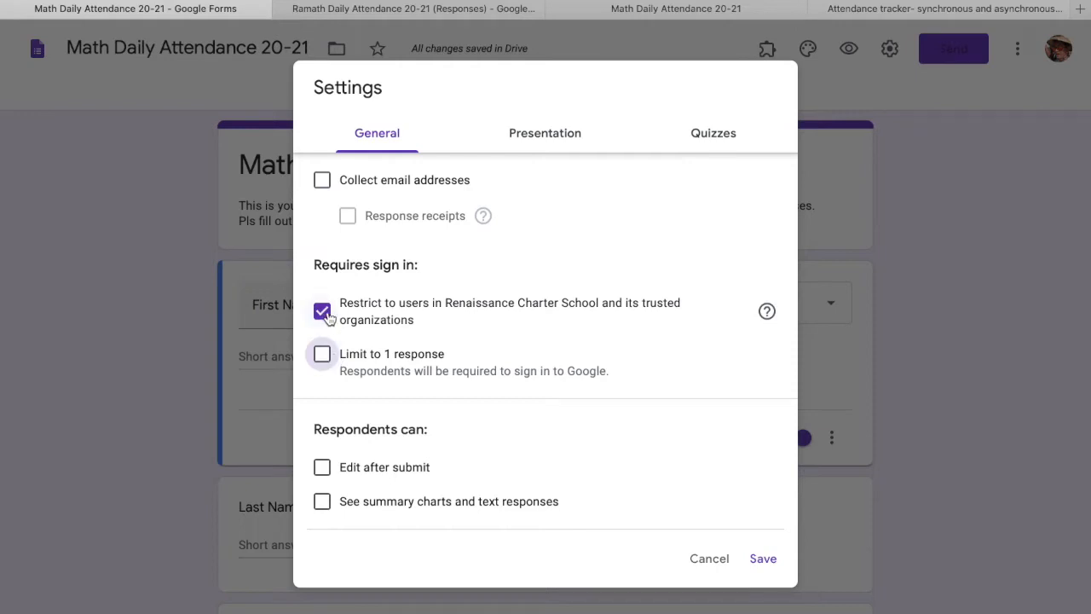
click(770, 560)
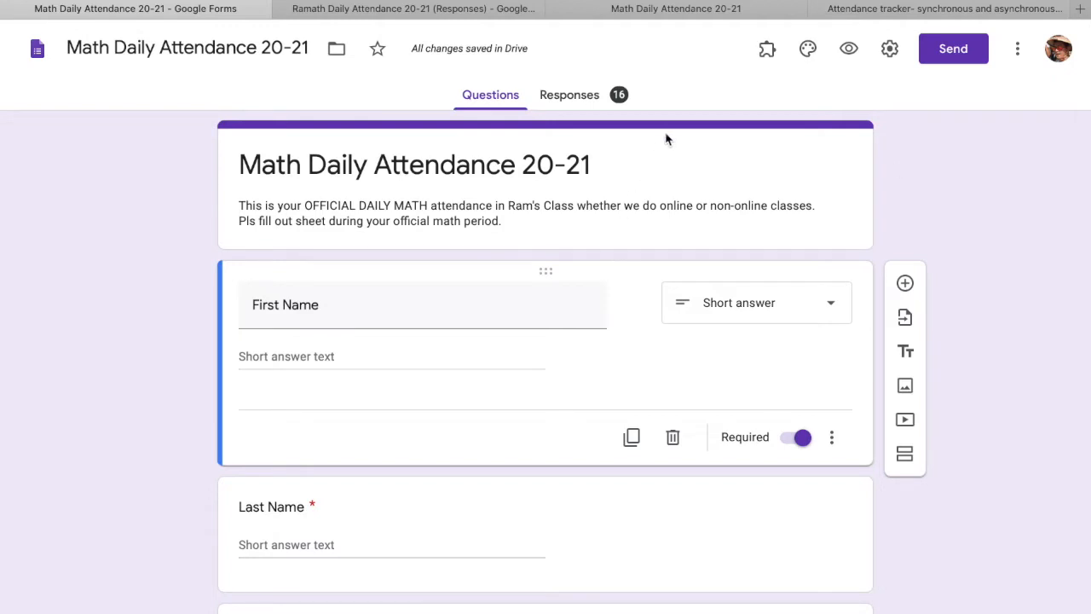
- Copy the form's shortened forms.gle link from the Send dialog's link option
click(944, 58)
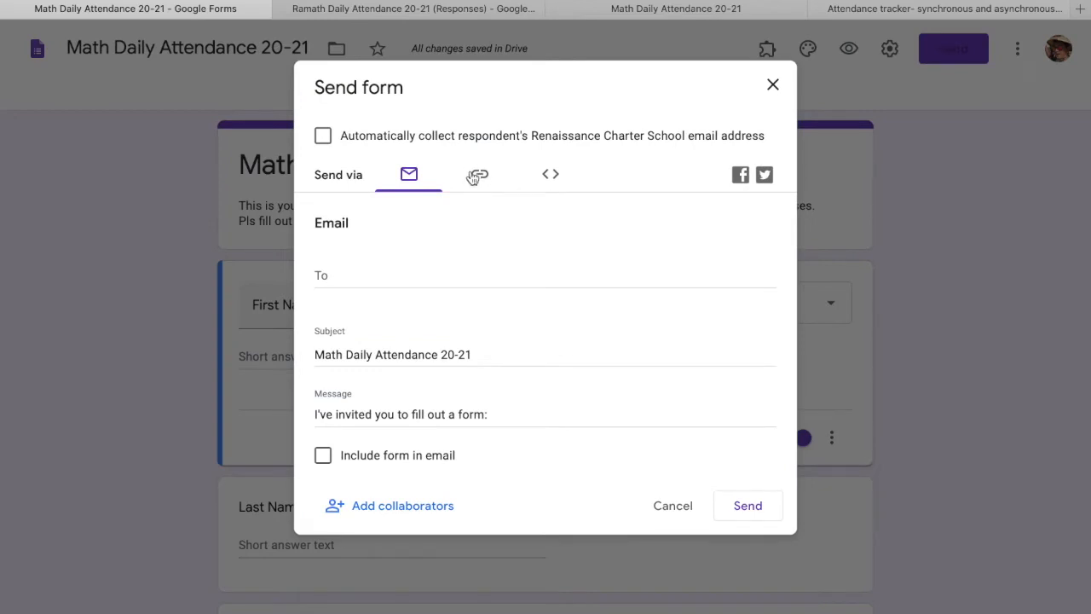
click(480, 177)
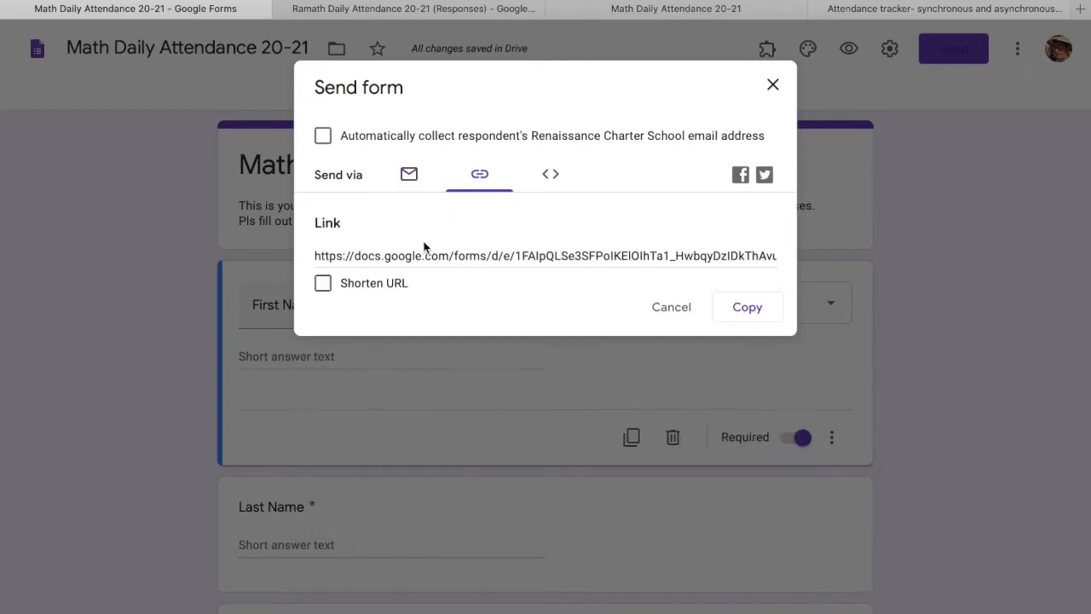
click(323, 284)
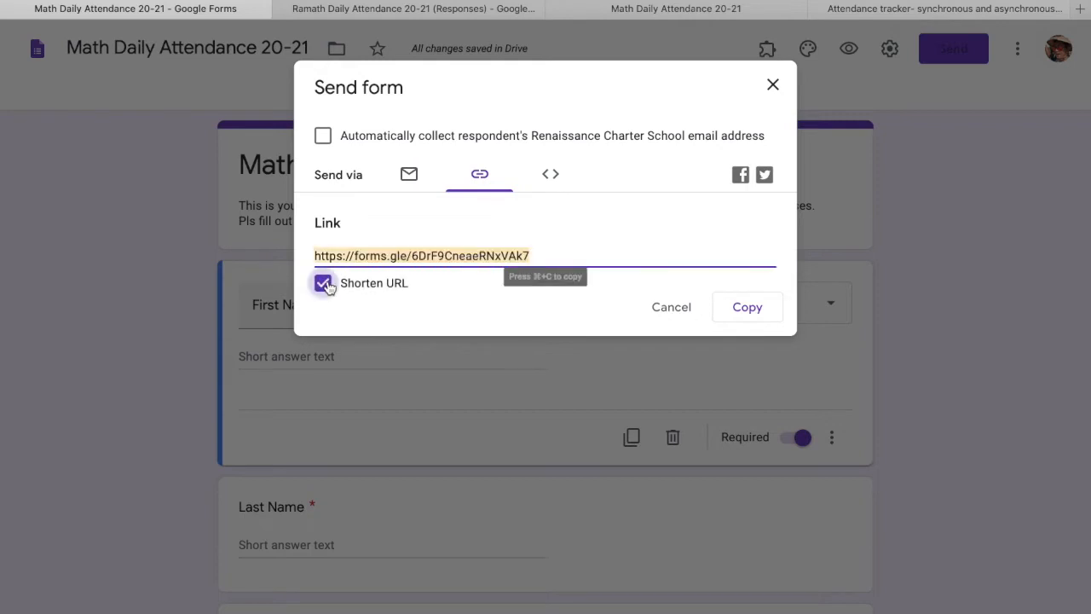
click(752, 309)
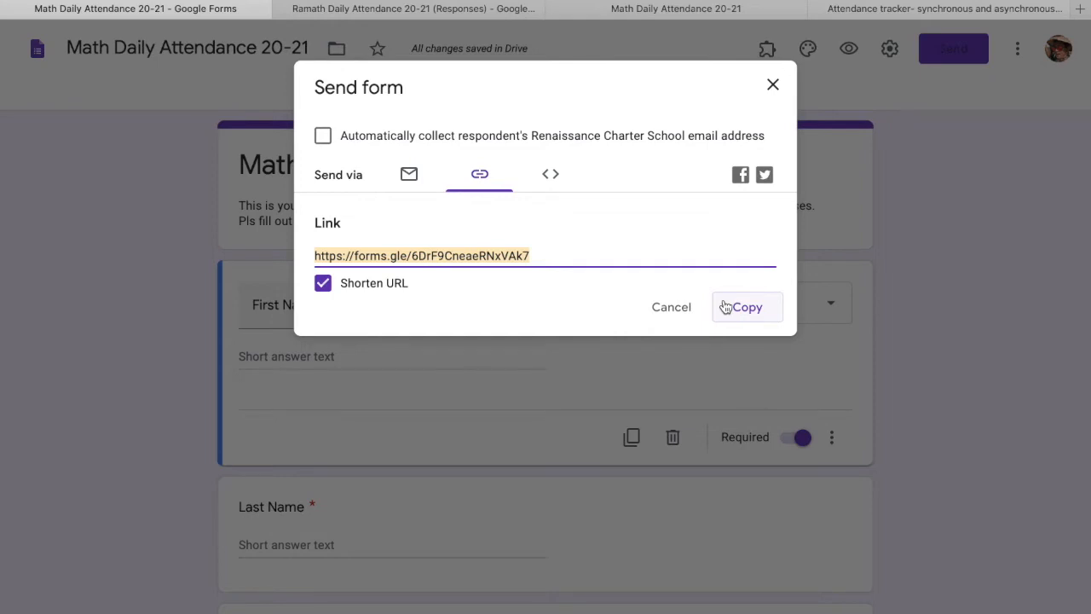
- Copy the short link again, then enter the student's first and last name
click(729, 308)
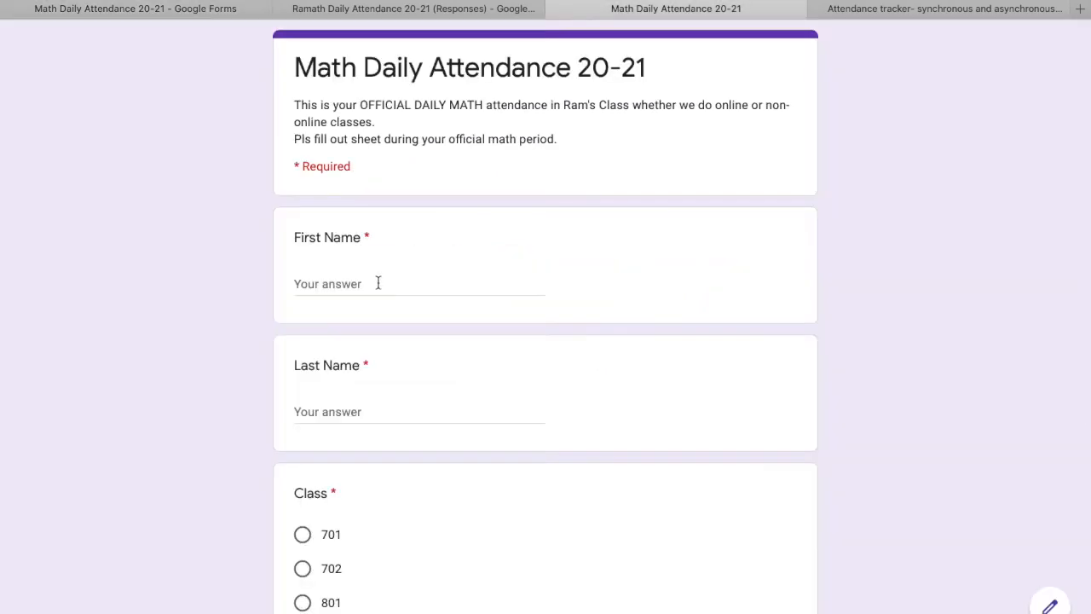
click(380, 283)
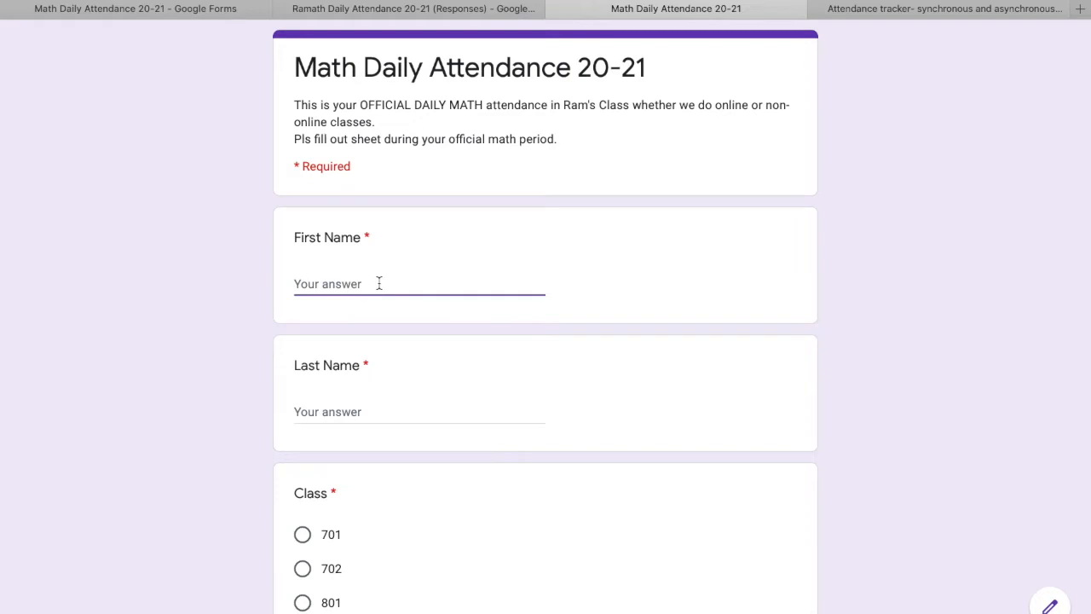
click(350, 407)
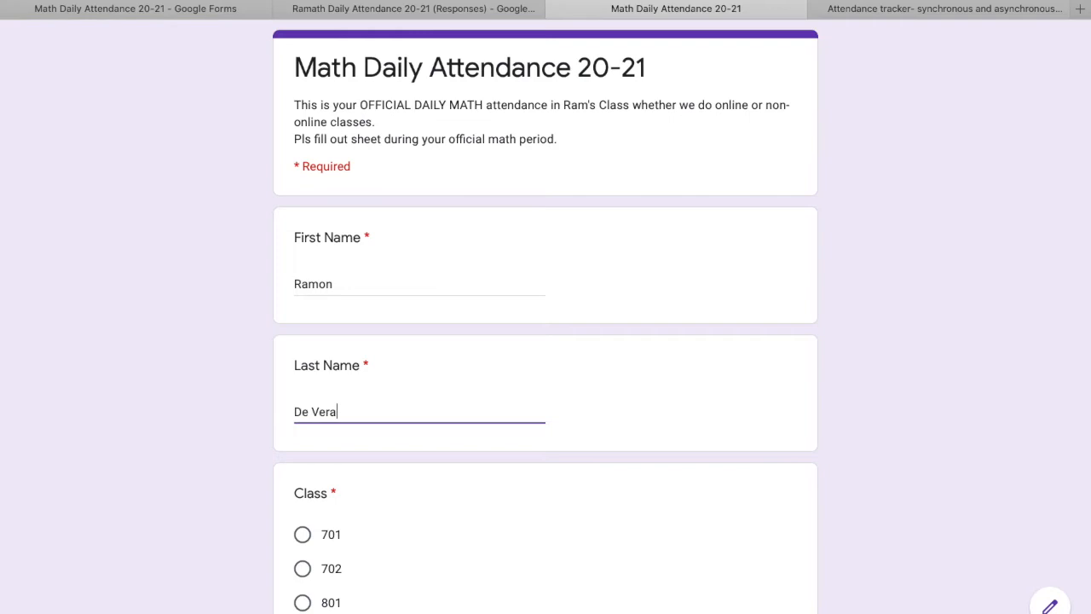
scroll(329, 518, down, 5)
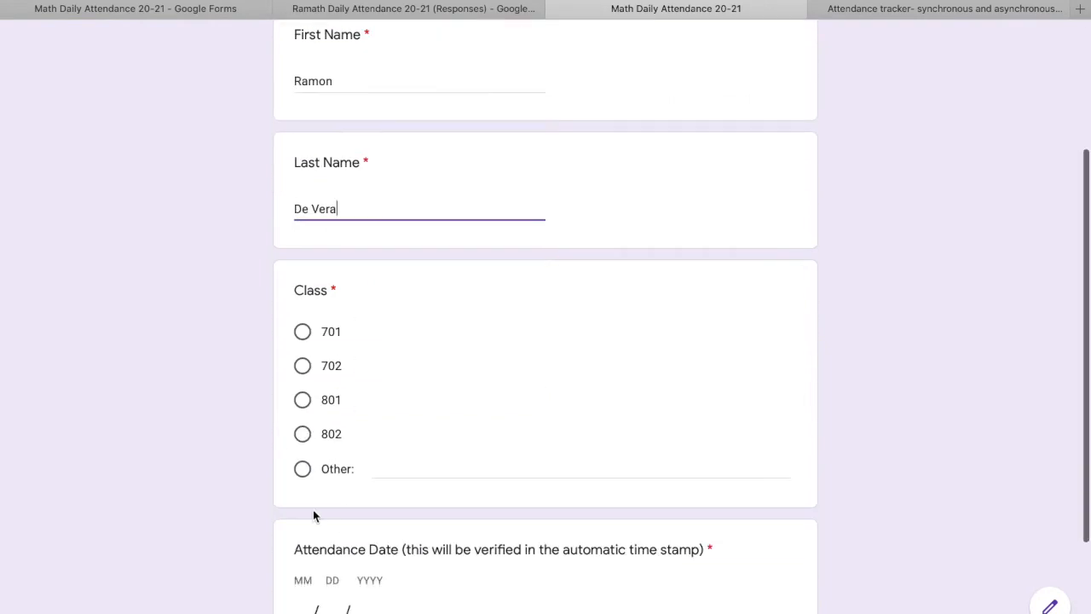
- Choose class 802, enter attendance date 08/15/2020, and submit the response
click(303, 434)
scroll(329, 511, down, 3)
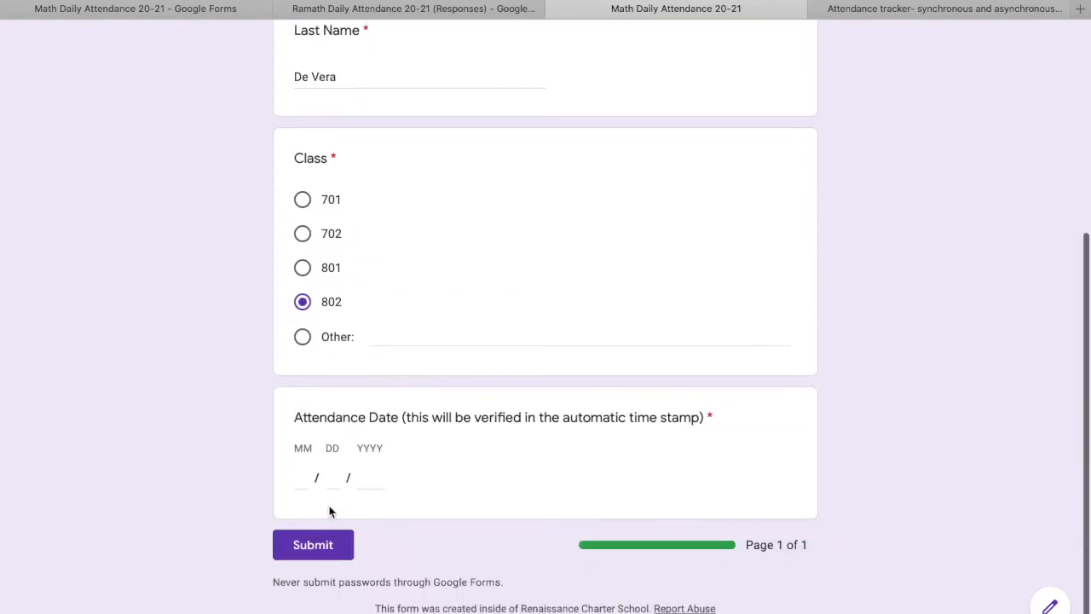
text(08)
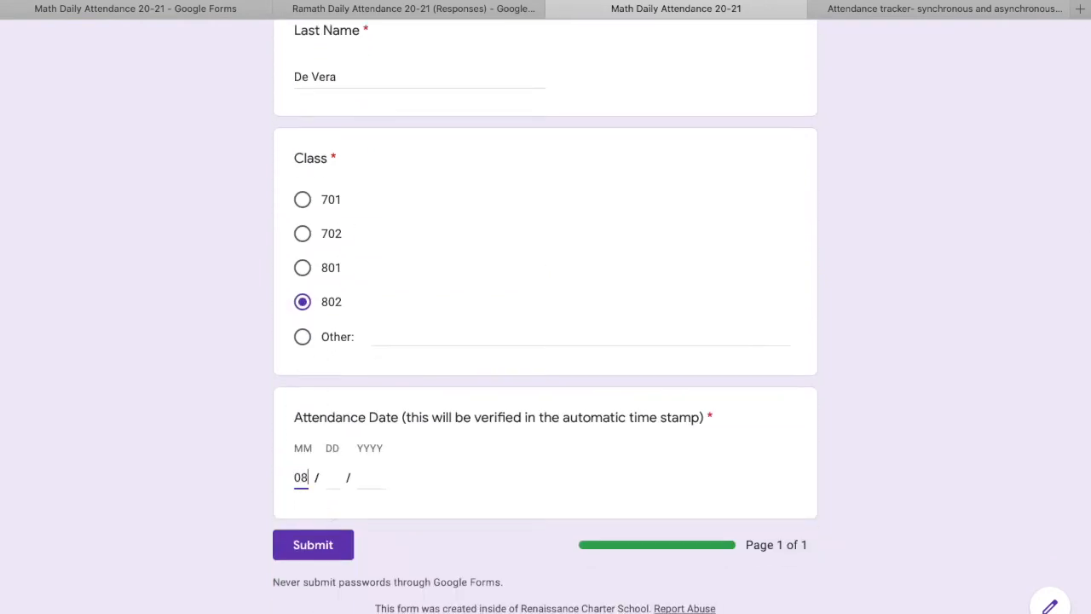
click(328, 479)
text(1)
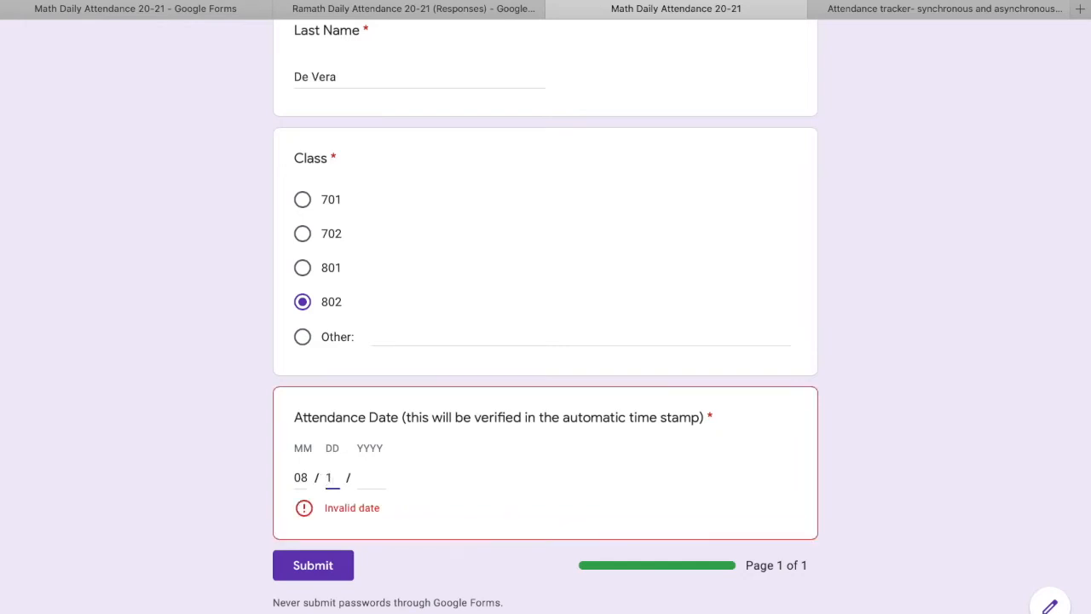
text(5)
click(366, 478)
text(202)
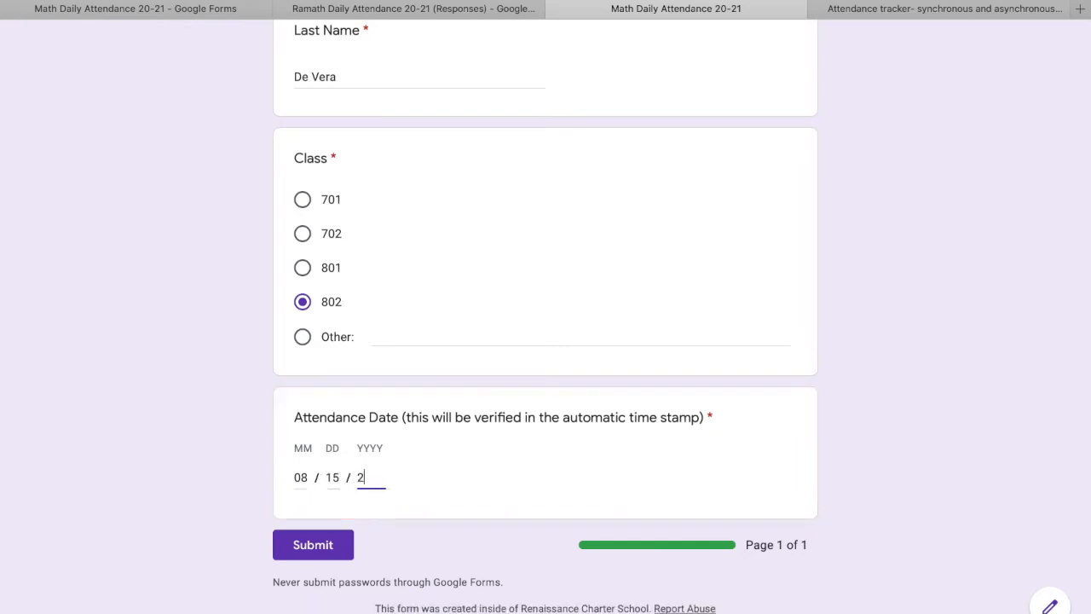
text(0)
click(300, 549)
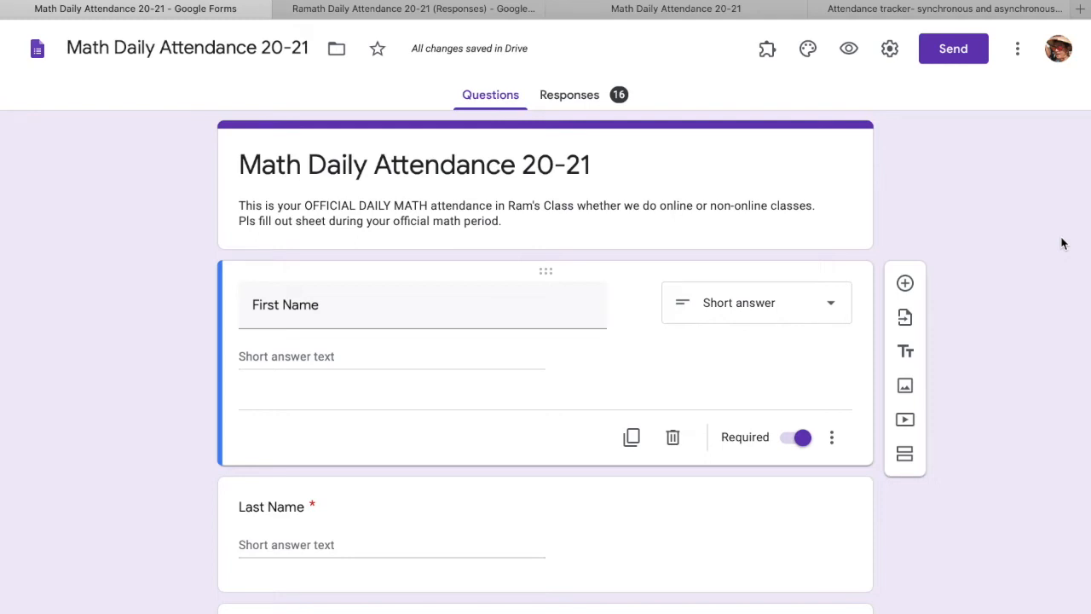
- Review the Responses summary charts, then open the responses in Google Sheets
click(585, 97)
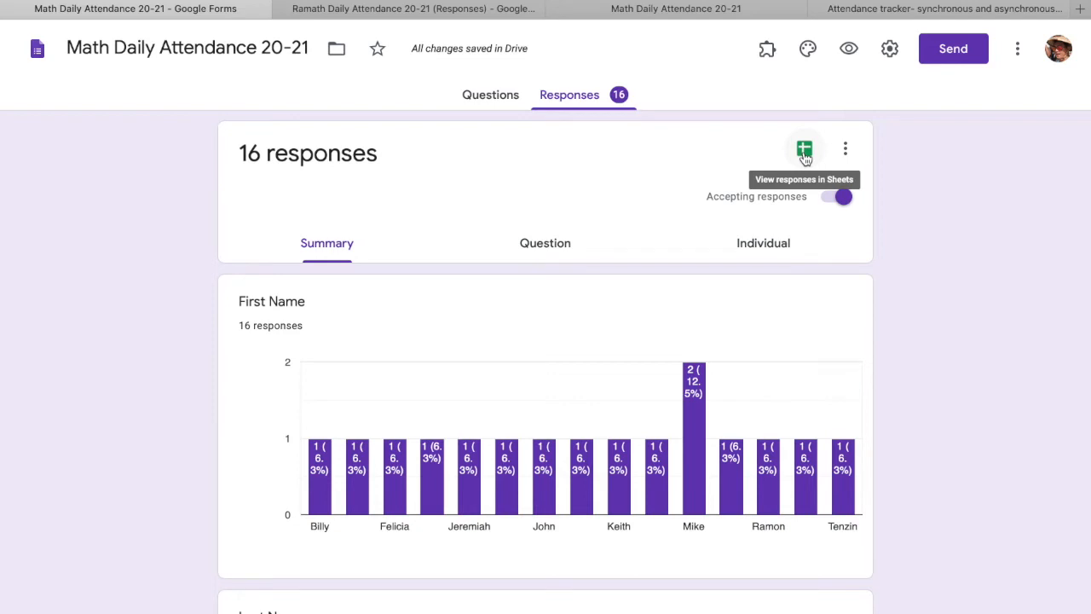
scroll(733, 319, down, 10)
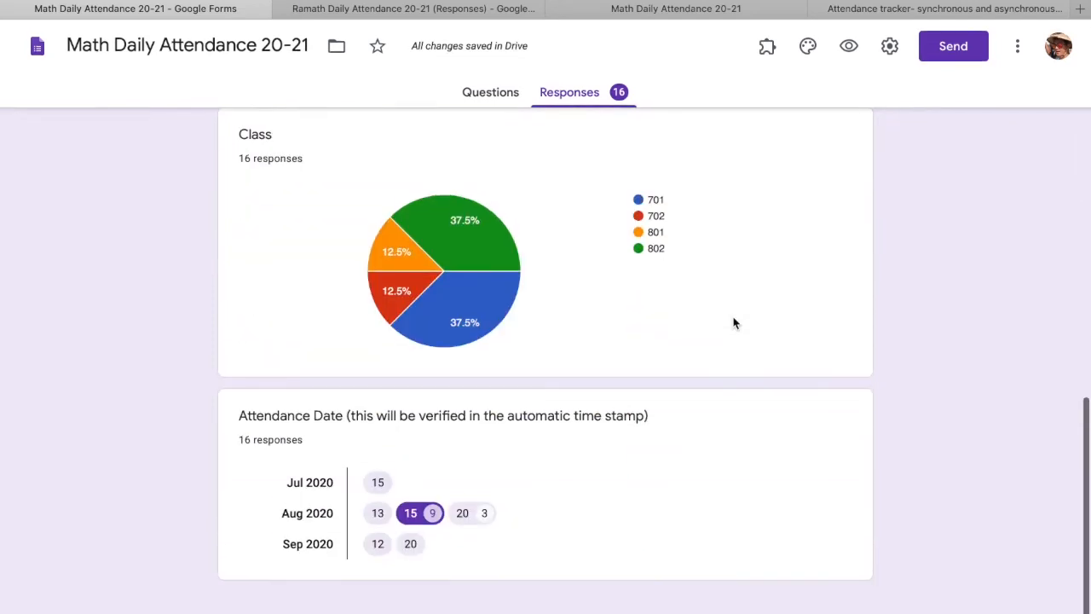
scroll(733, 323, up, 4)
scroll(733, 323, up, 8)
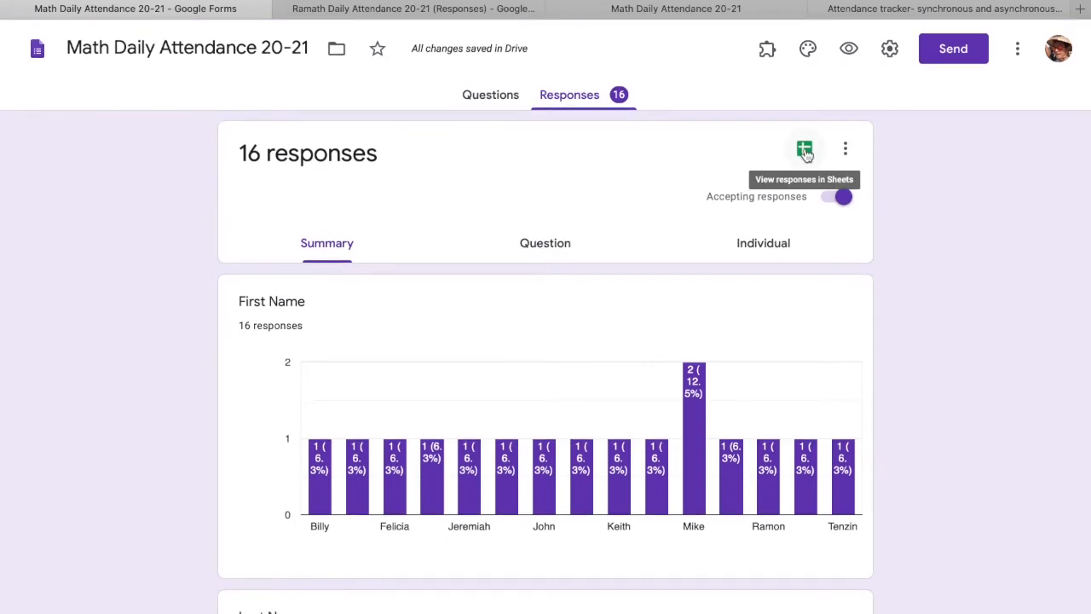
click(806, 153)
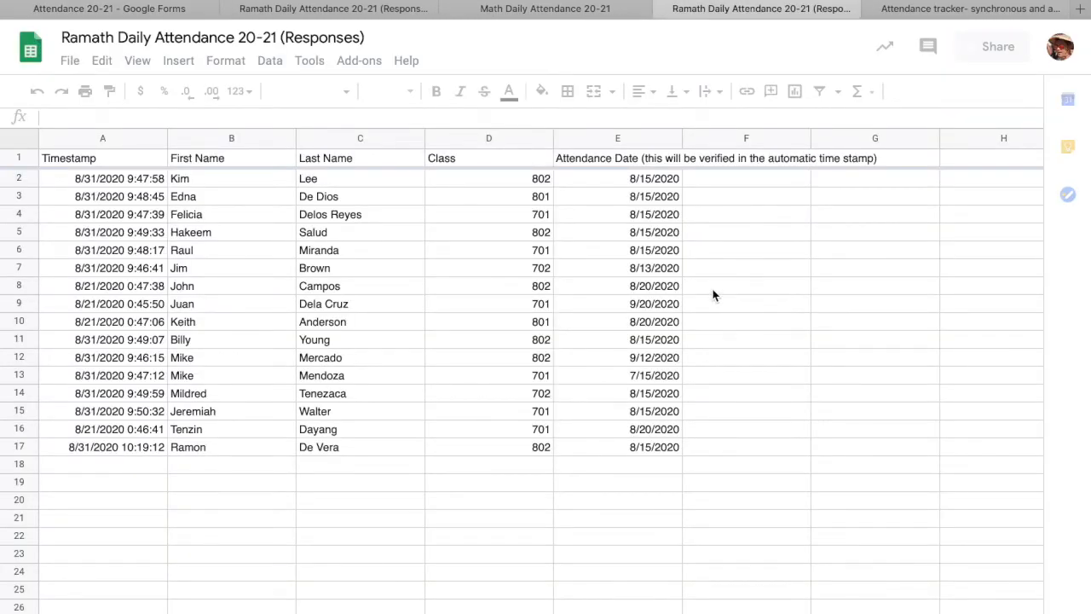
- Select a cell inside the loaded form responses table
click(714, 296)
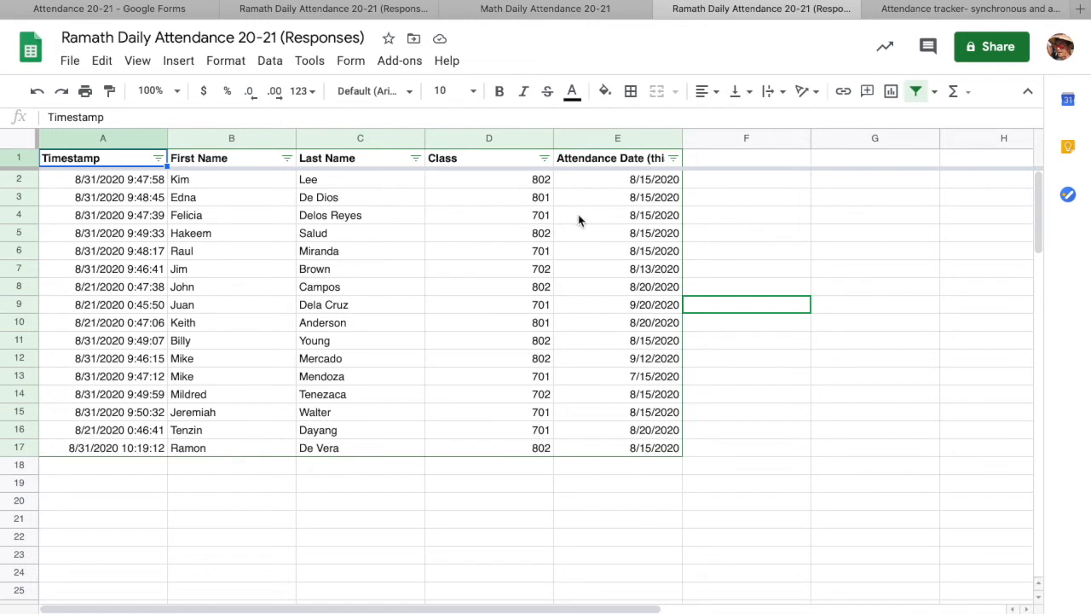
- Filter the Attendance Date column to show only 8/15/2020
click(674, 159)
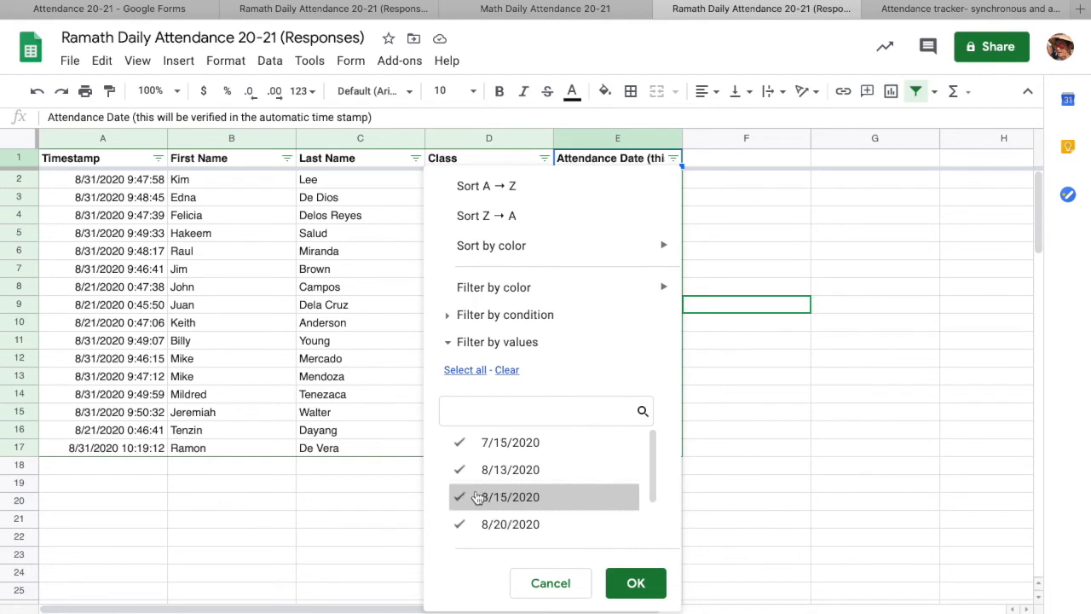
click(507, 372)
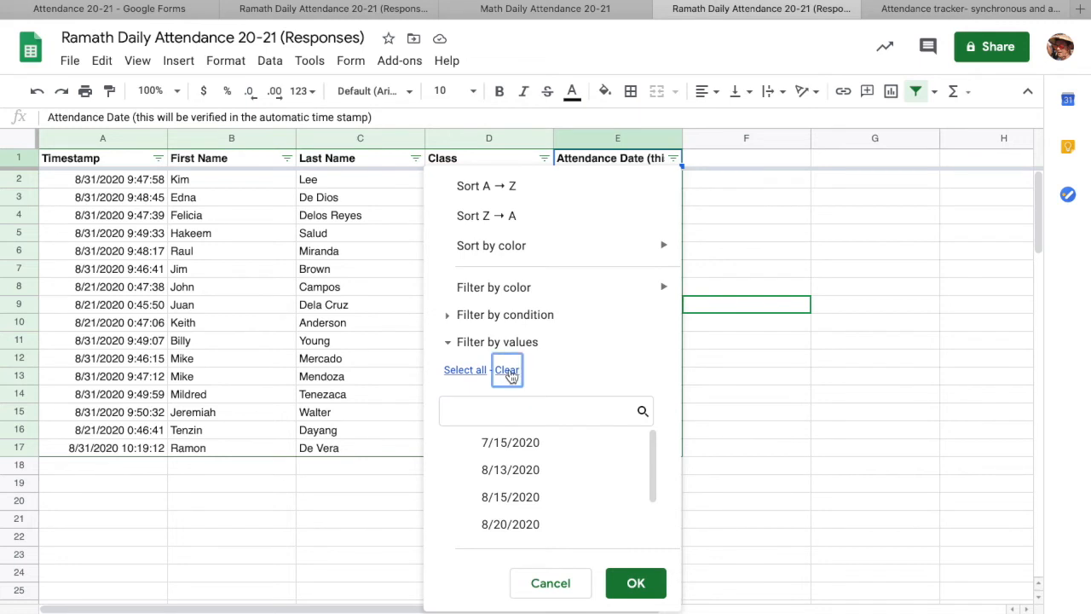
click(460, 501)
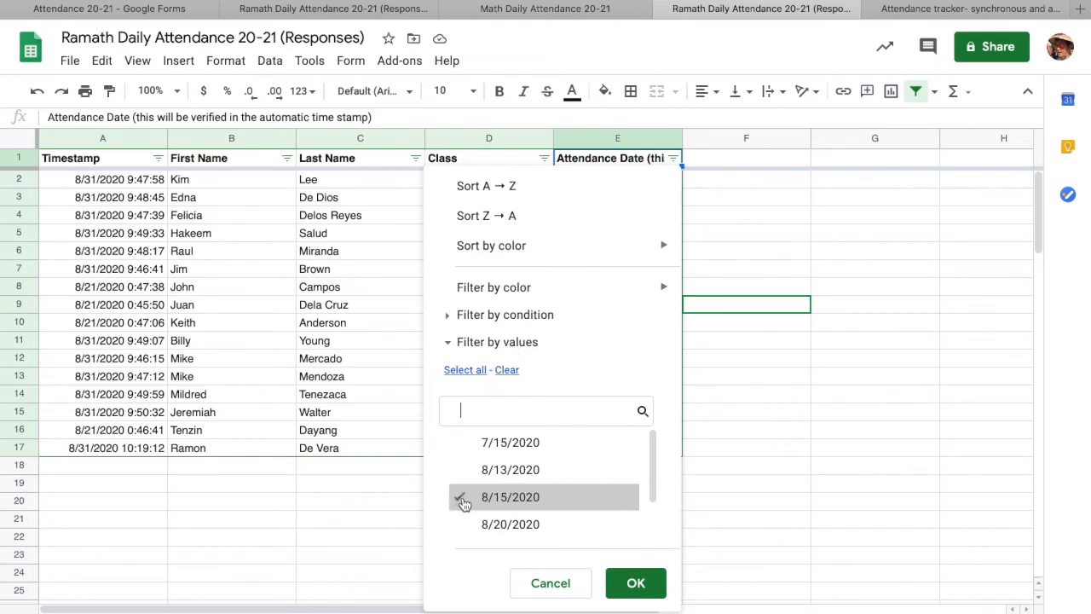
click(636, 585)
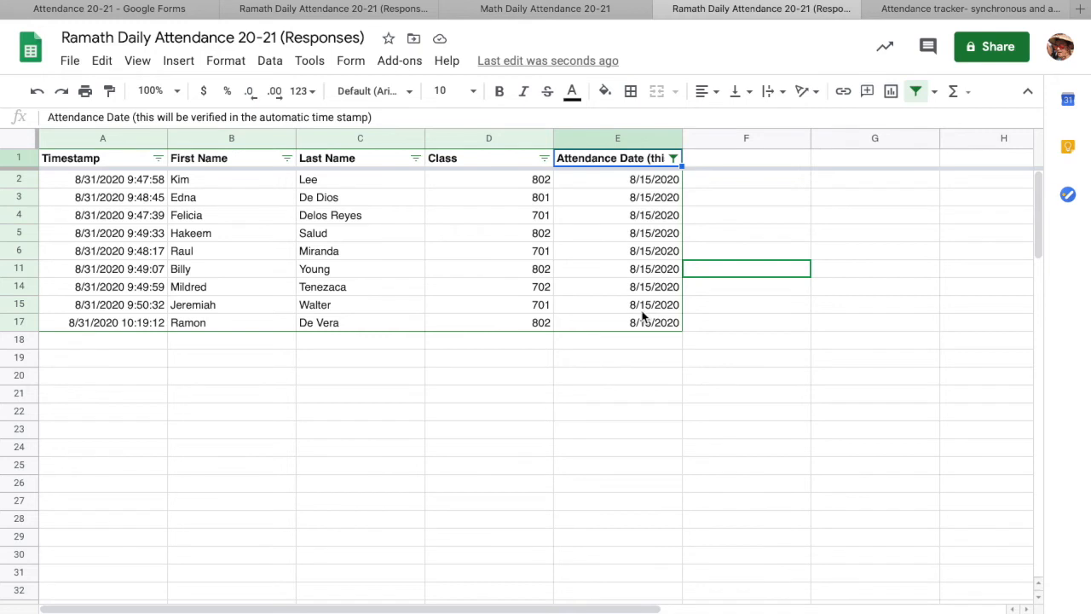
- Filter the Class column to keep only class 802
click(544, 159)
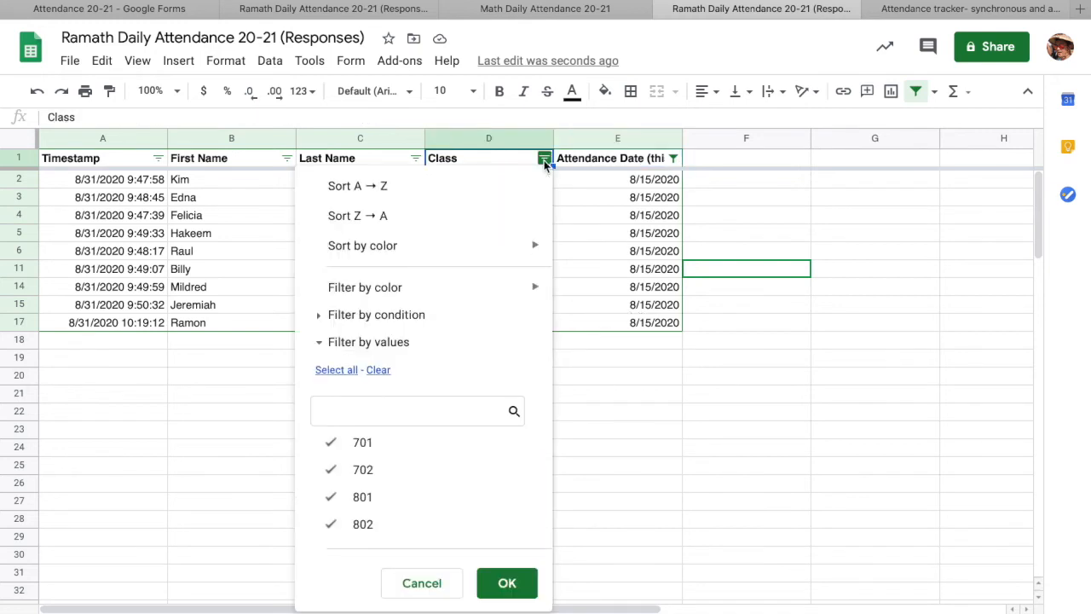
click(378, 370)
click(330, 524)
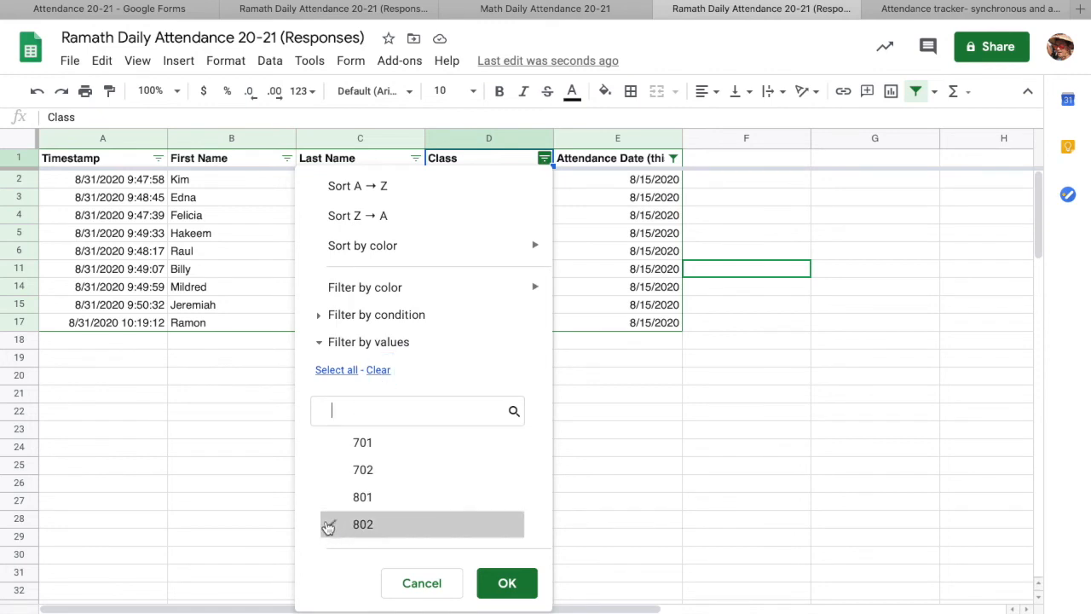
click(505, 583)
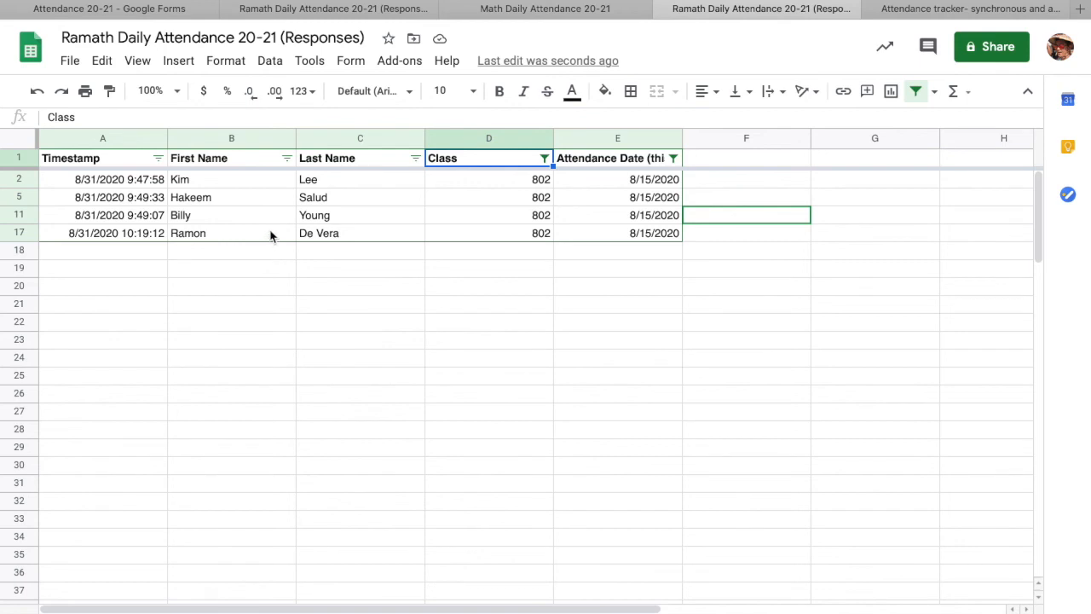
- Select column B (First Name) and sort the sheet by it A → Z
click(287, 158)
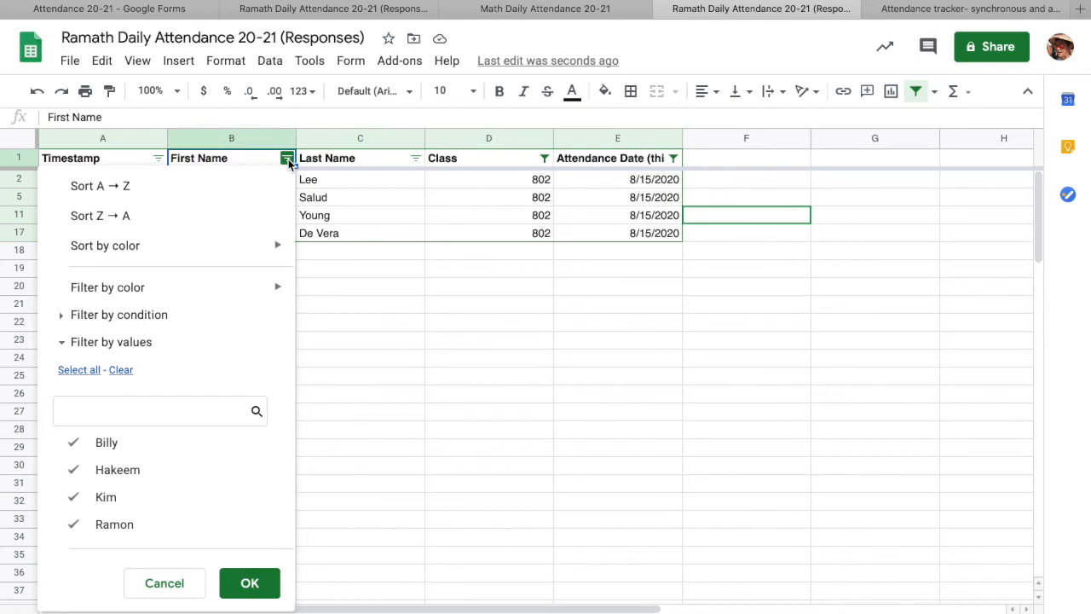
click(346, 328)
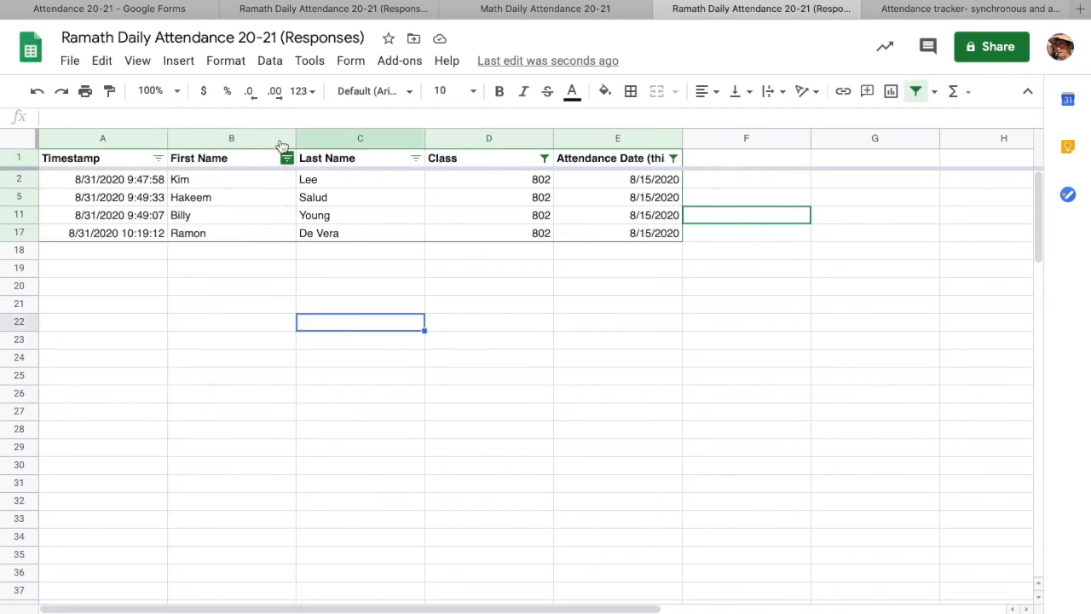
click(272, 64)
click(229, 179)
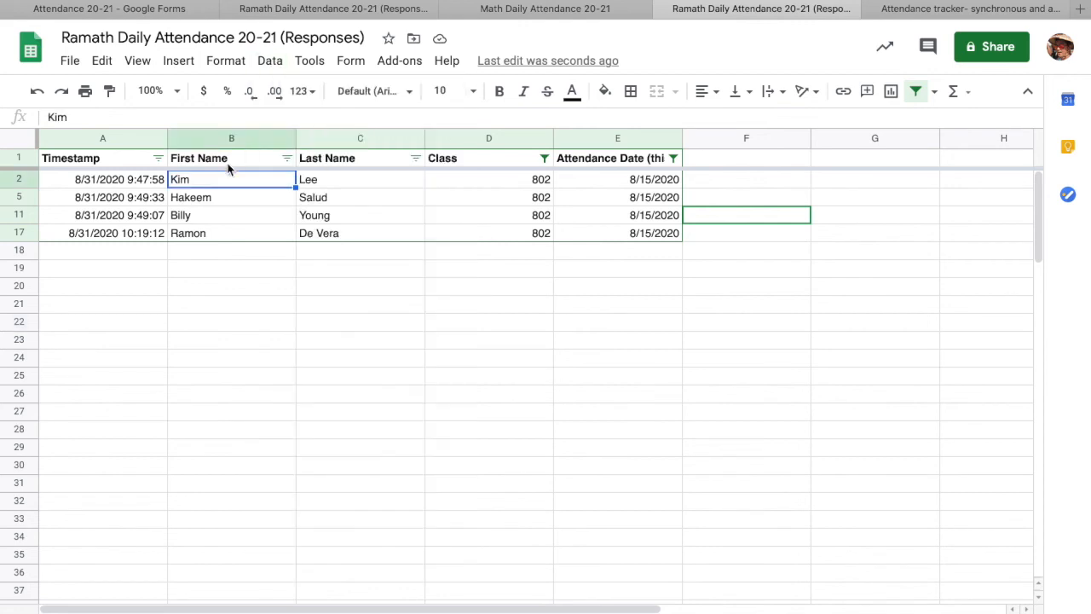
click(240, 137)
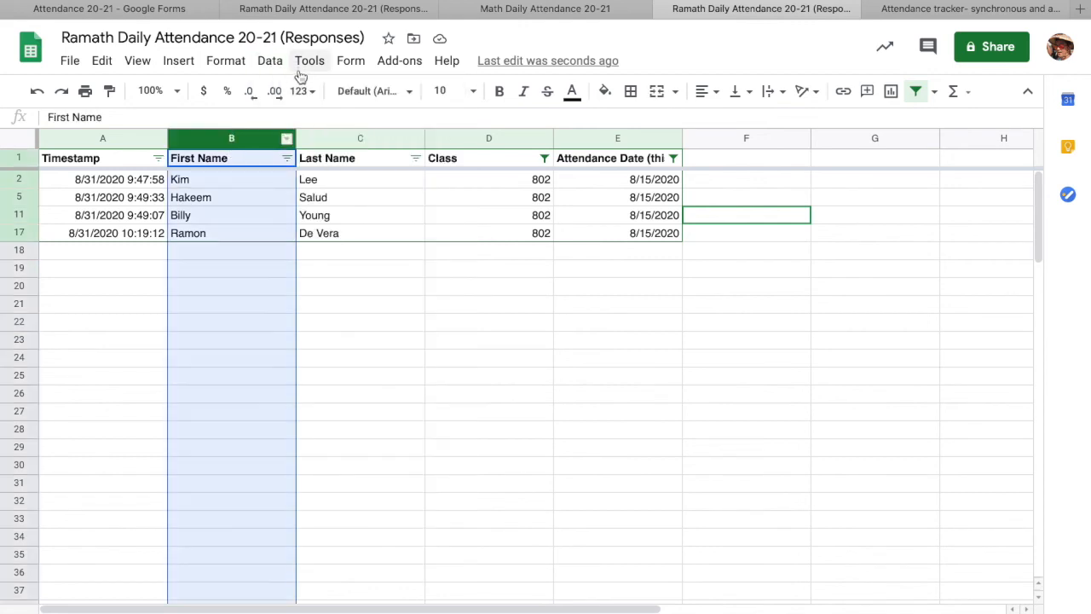
click(269, 63)
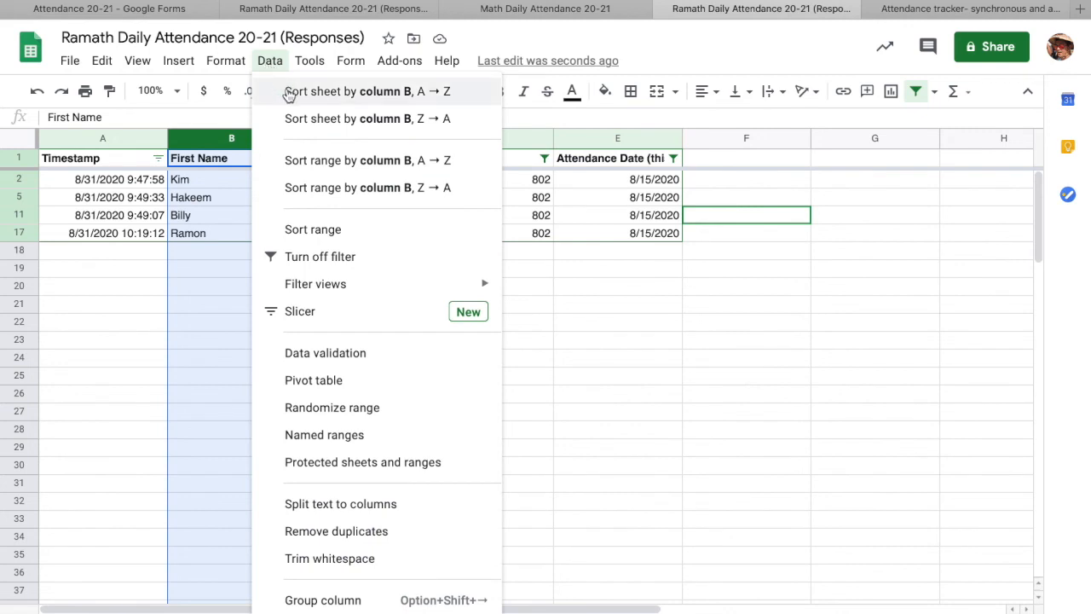
click(289, 92)
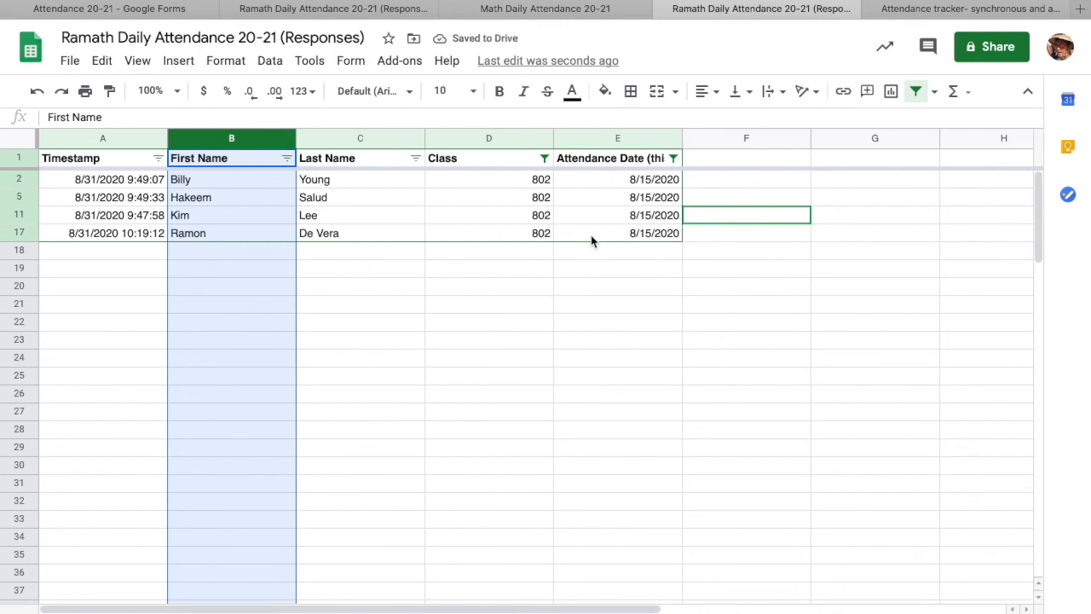
click(208, 184)
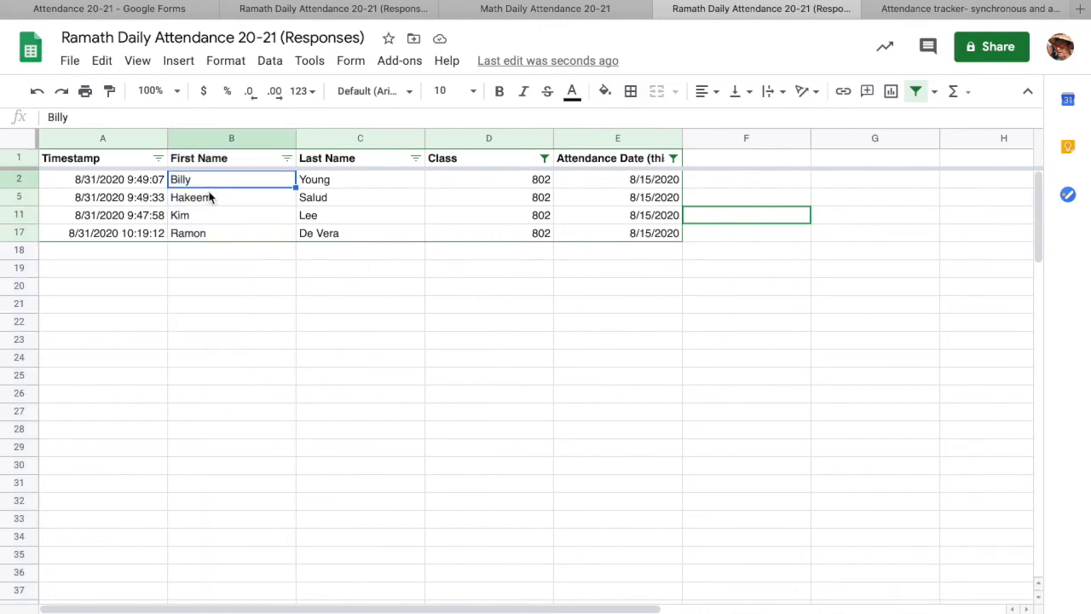
click(211, 198)
click(215, 218)
click(218, 230)
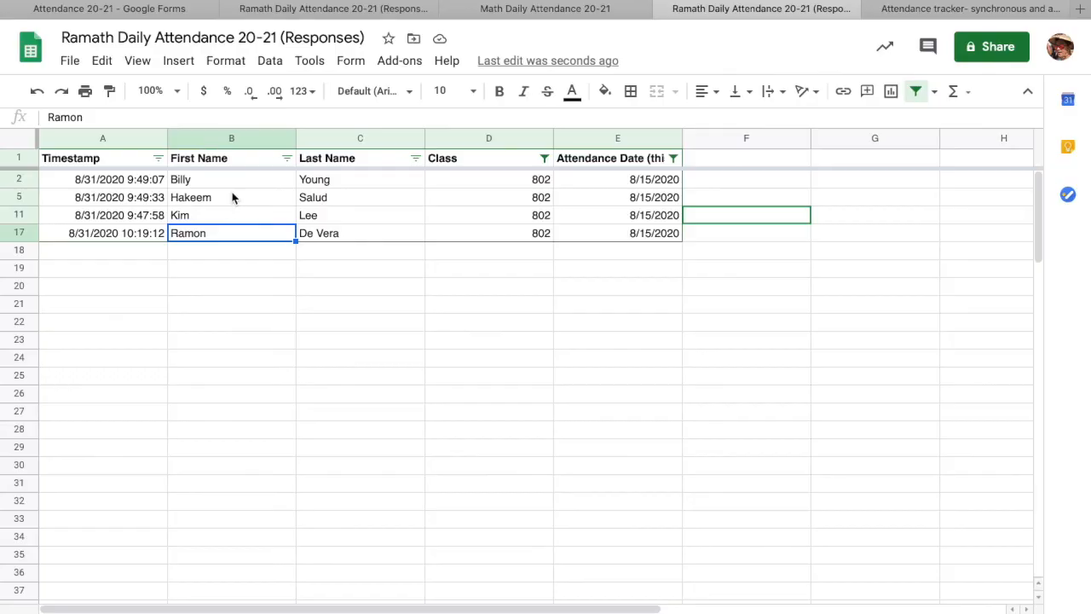
click(235, 183)
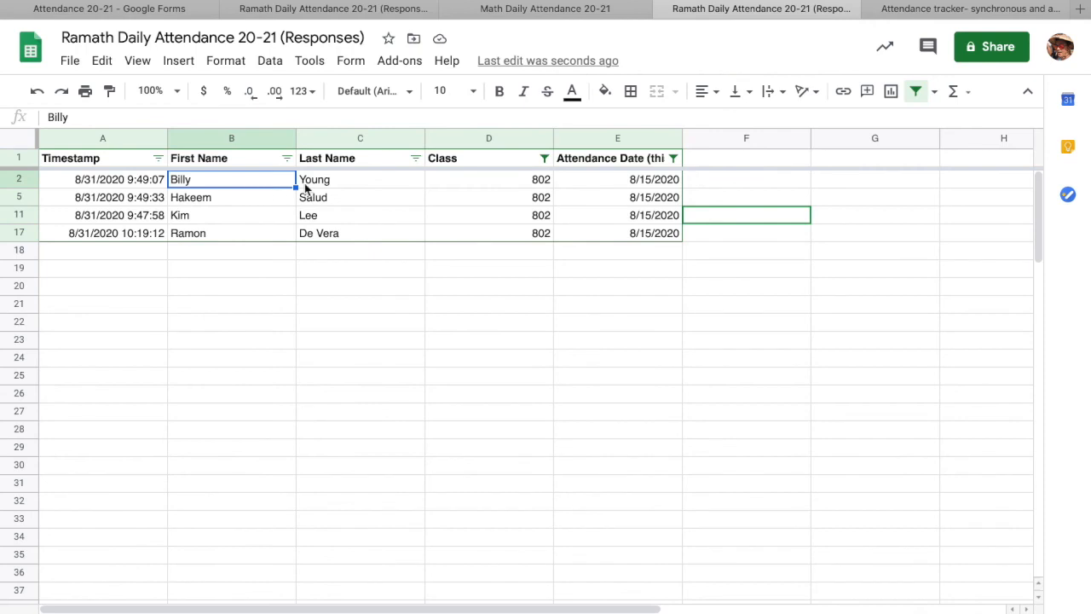
key(Down)
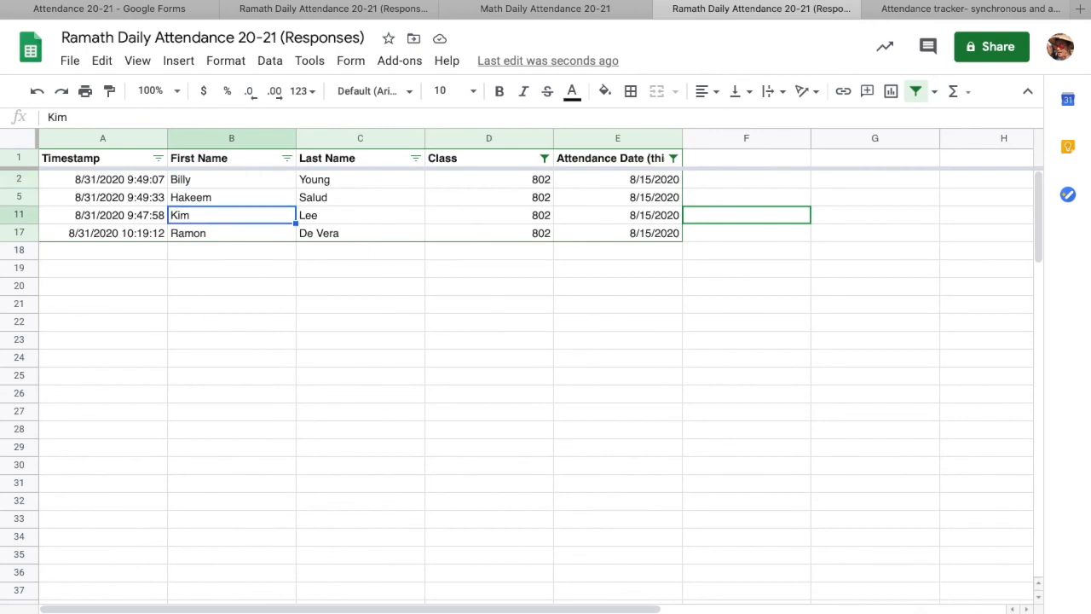
key(Down)
key(Up)
key(Down)
key(Down)
key(Down)
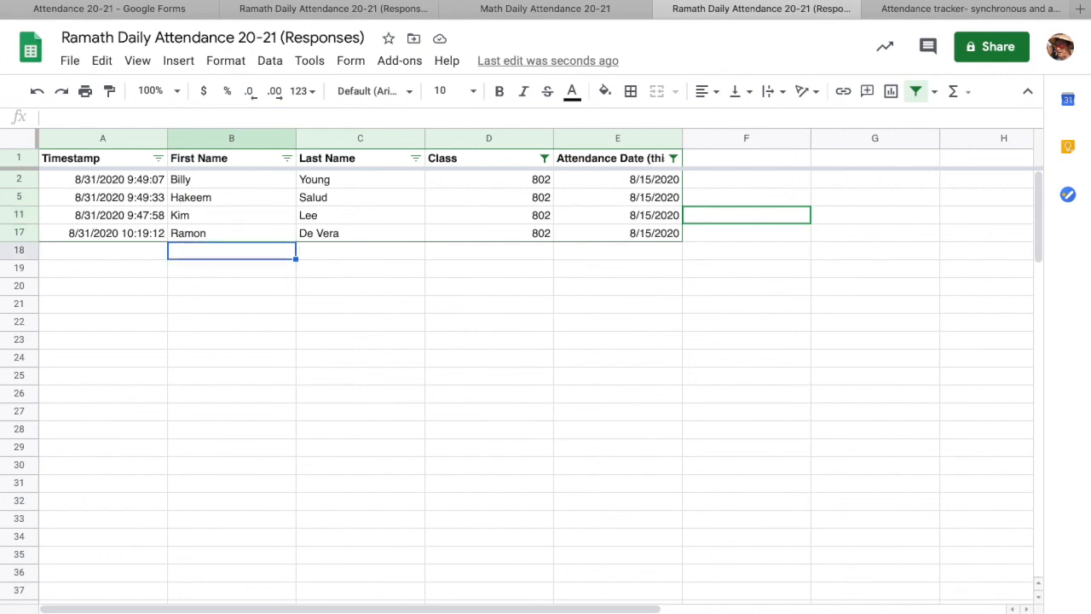
key(Down)
key(Down)
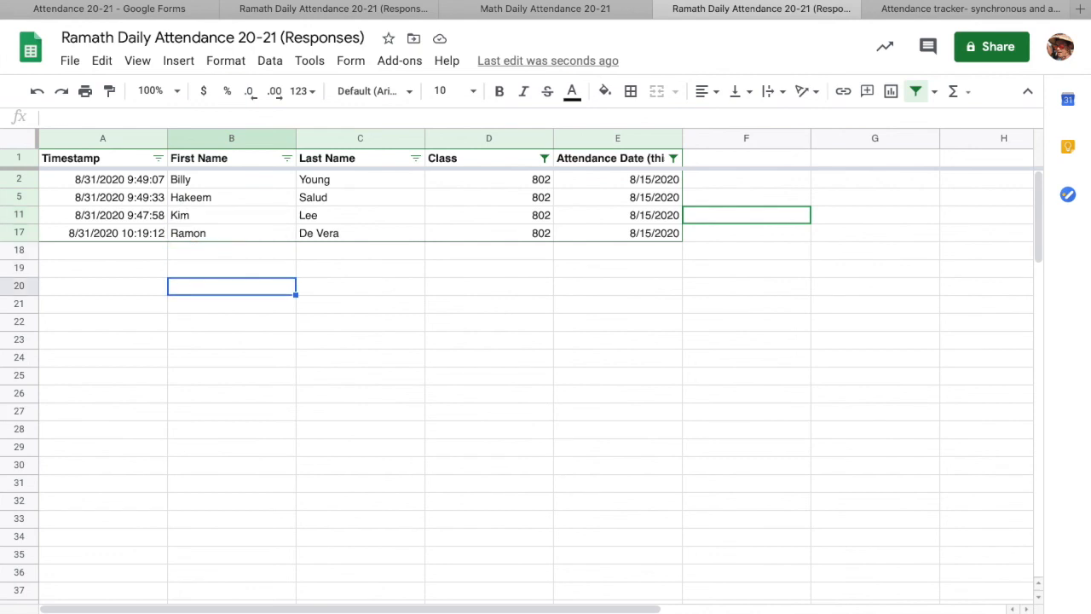
click(269, 60)
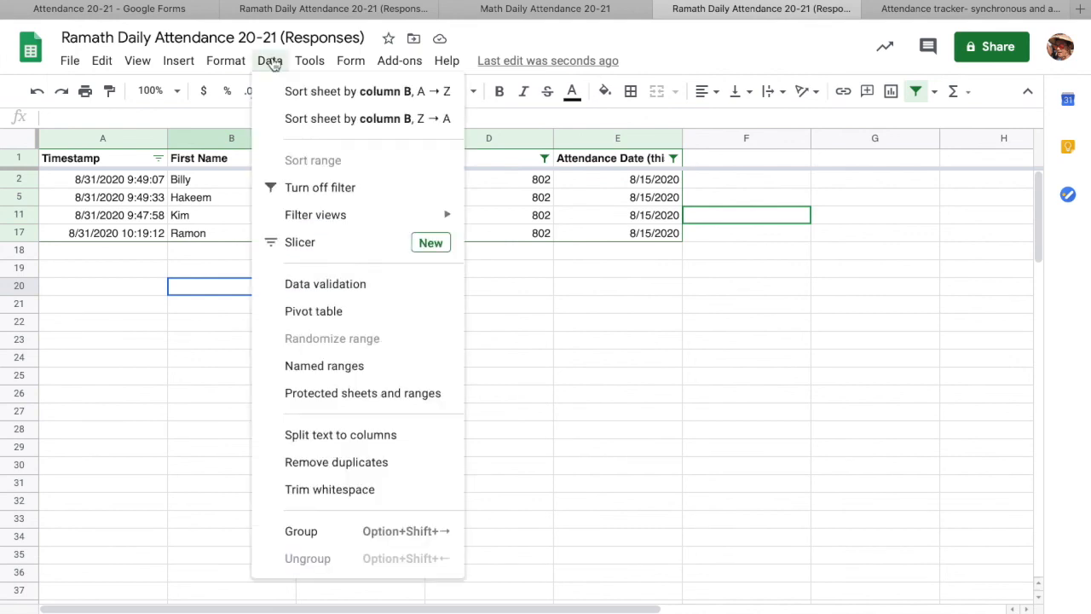
click(206, 271)
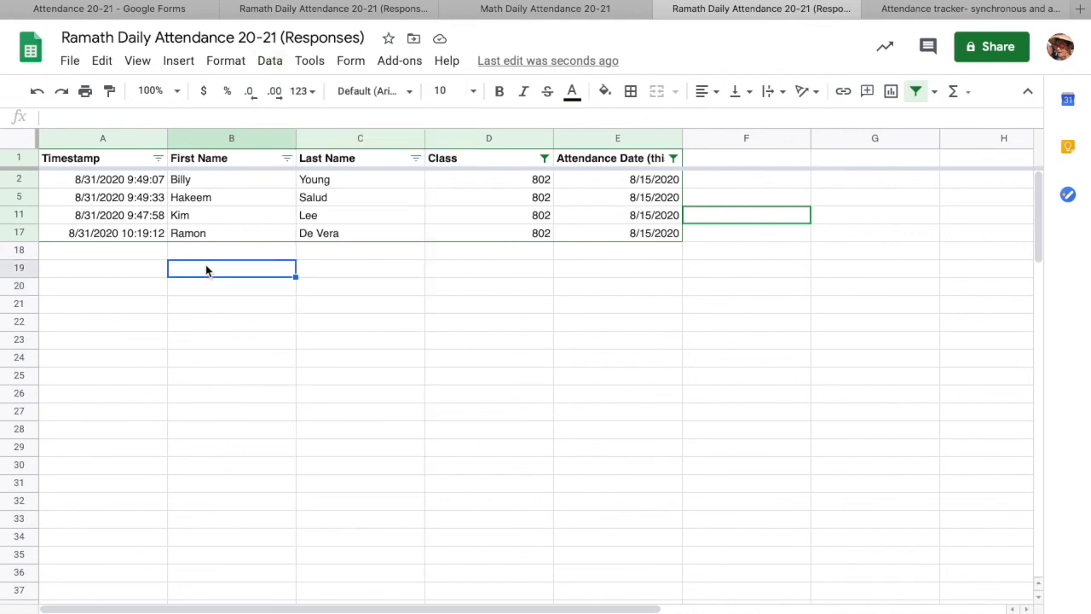